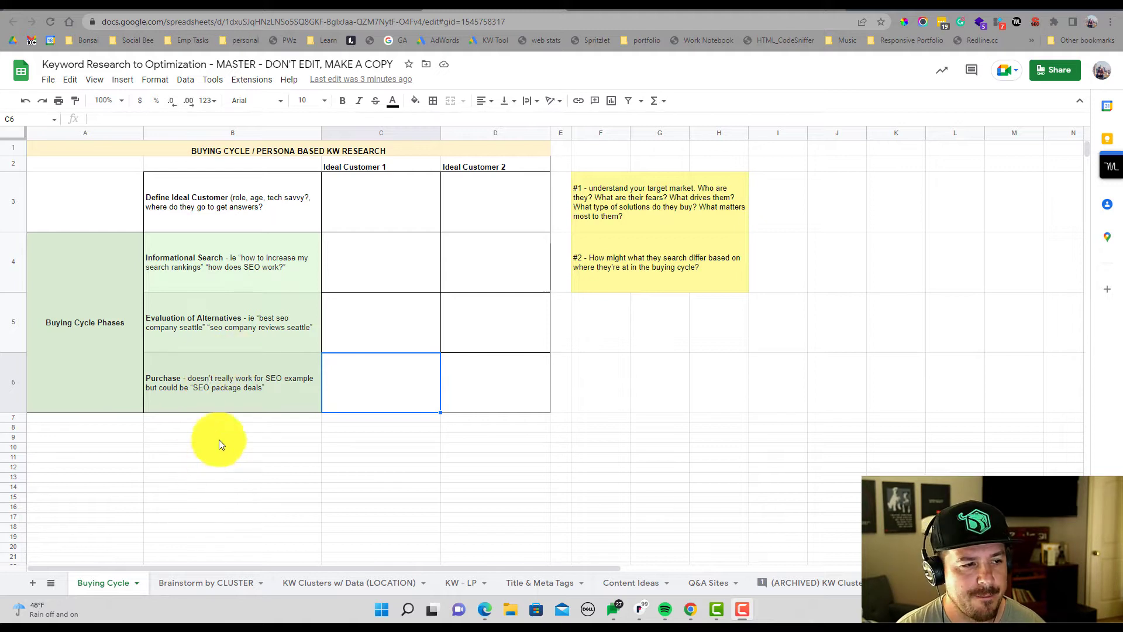
- Examine the Brainstorm by CLUSTER sheet, then the keyword tables and cluster calculations on the KW Clusters w/ Data (LOCATION) sheet
click(200, 584)
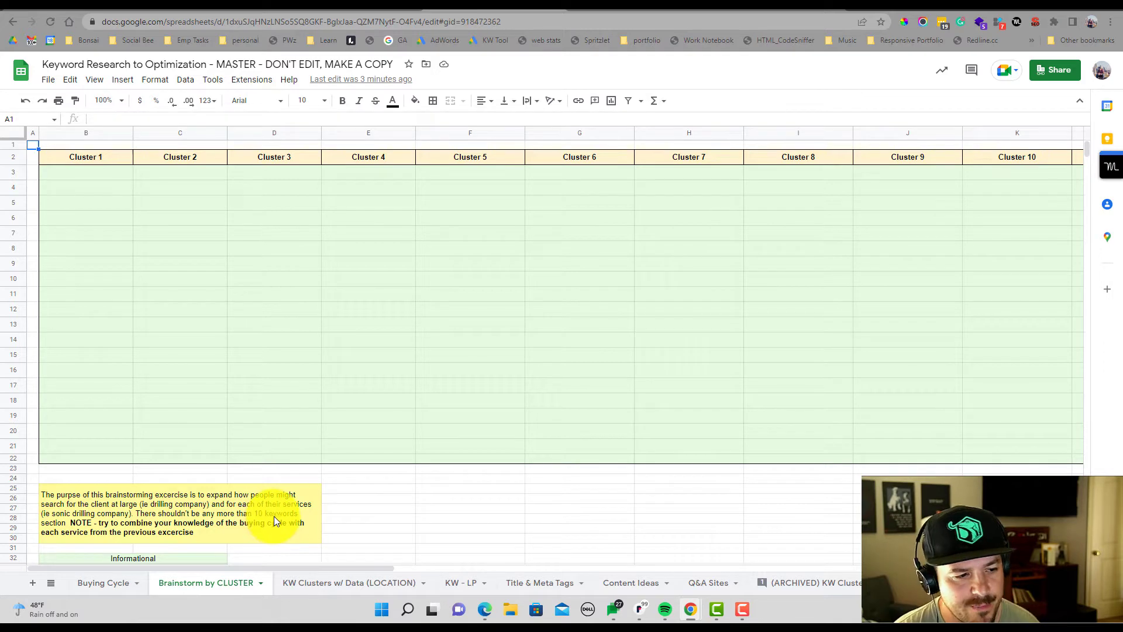
click(344, 587)
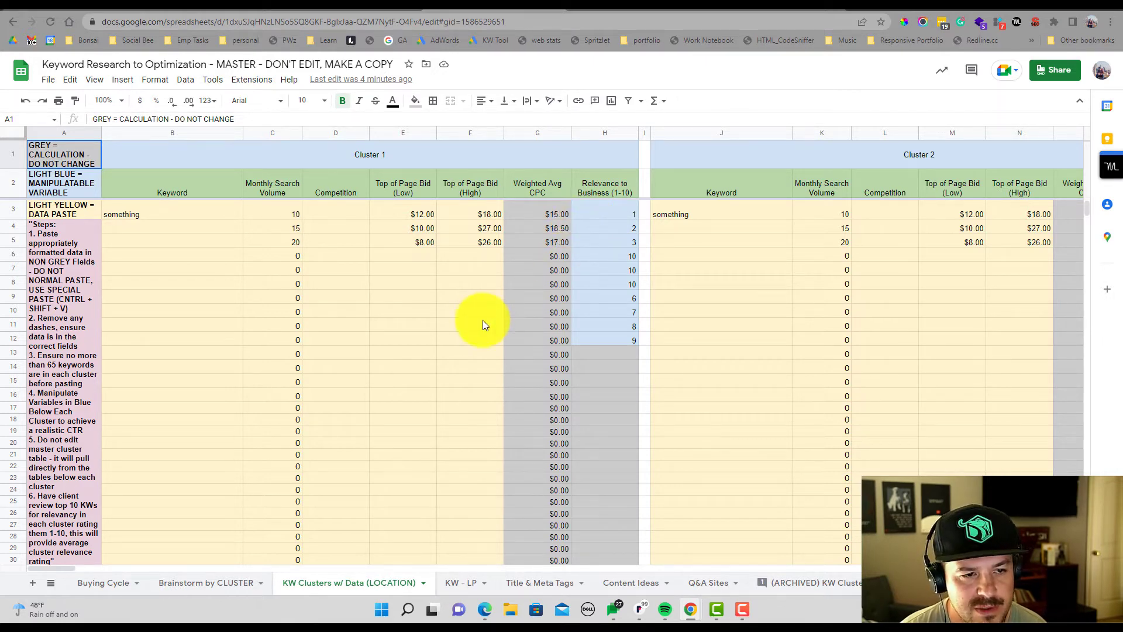
scroll(483, 320, down, 1)
scroll(483, 315, up, 1)
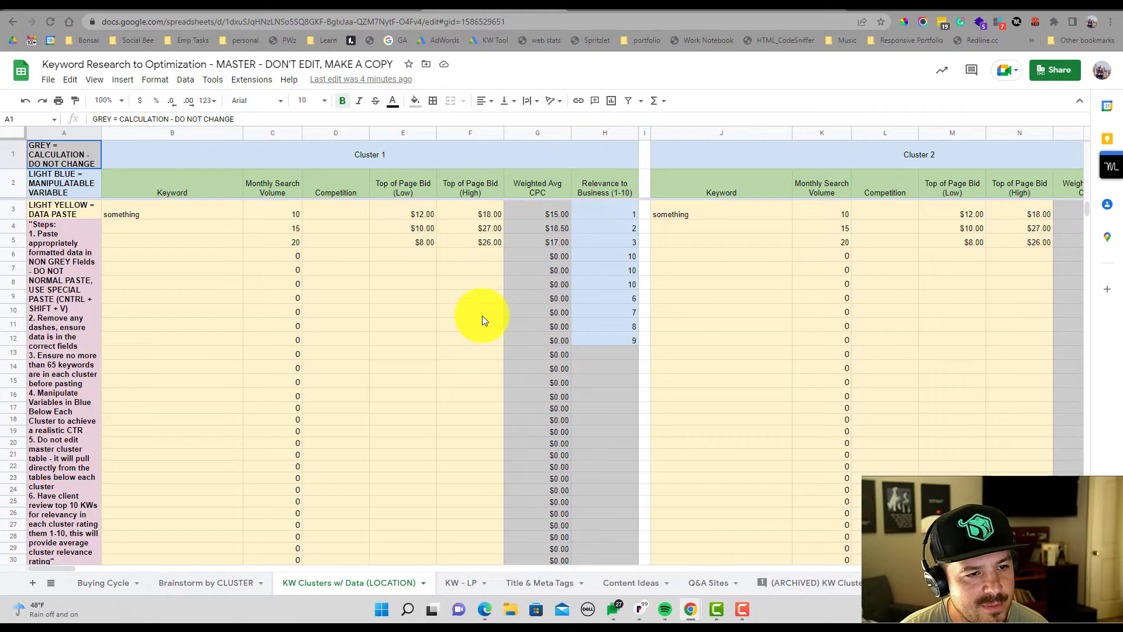
scroll(482, 314, down, 20)
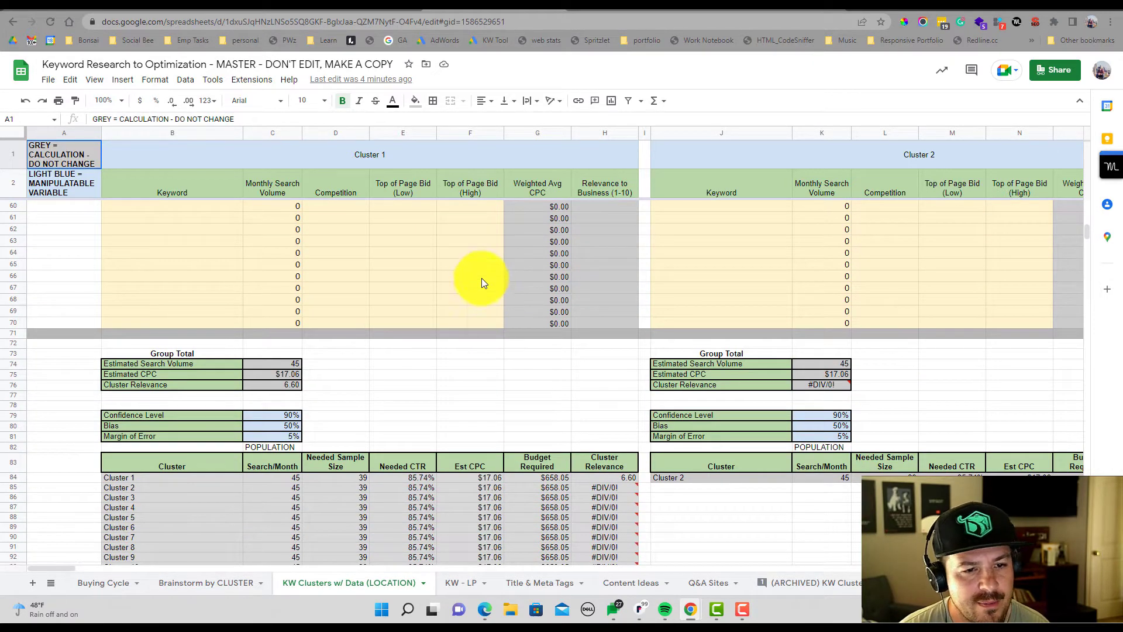
scroll(392, 313, down, 1)
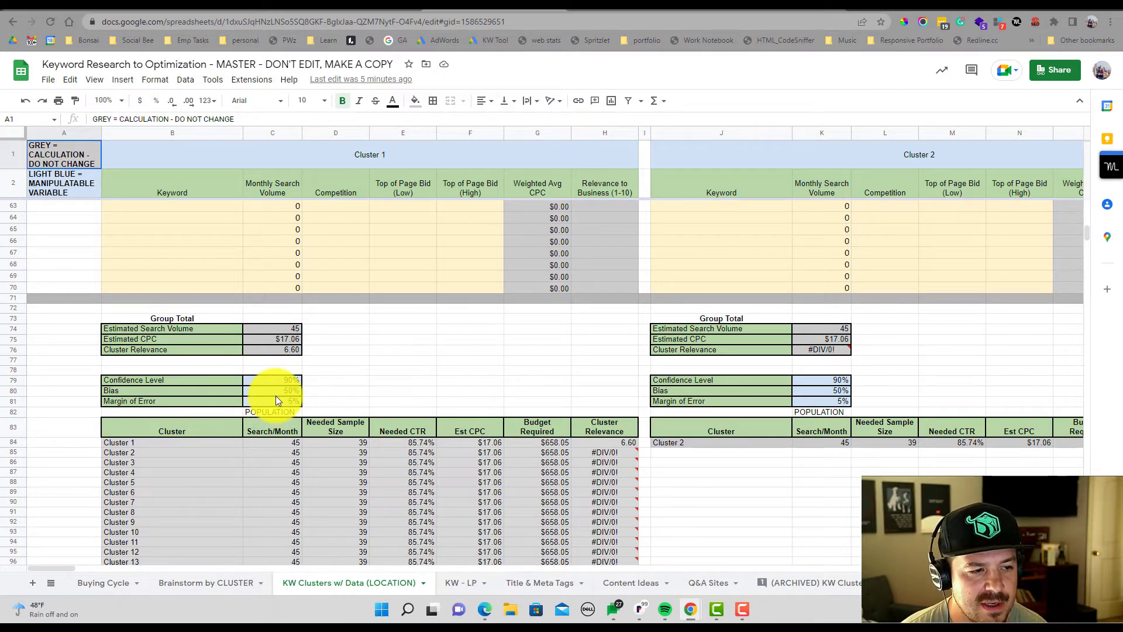
scroll(273, 395, down, 1)
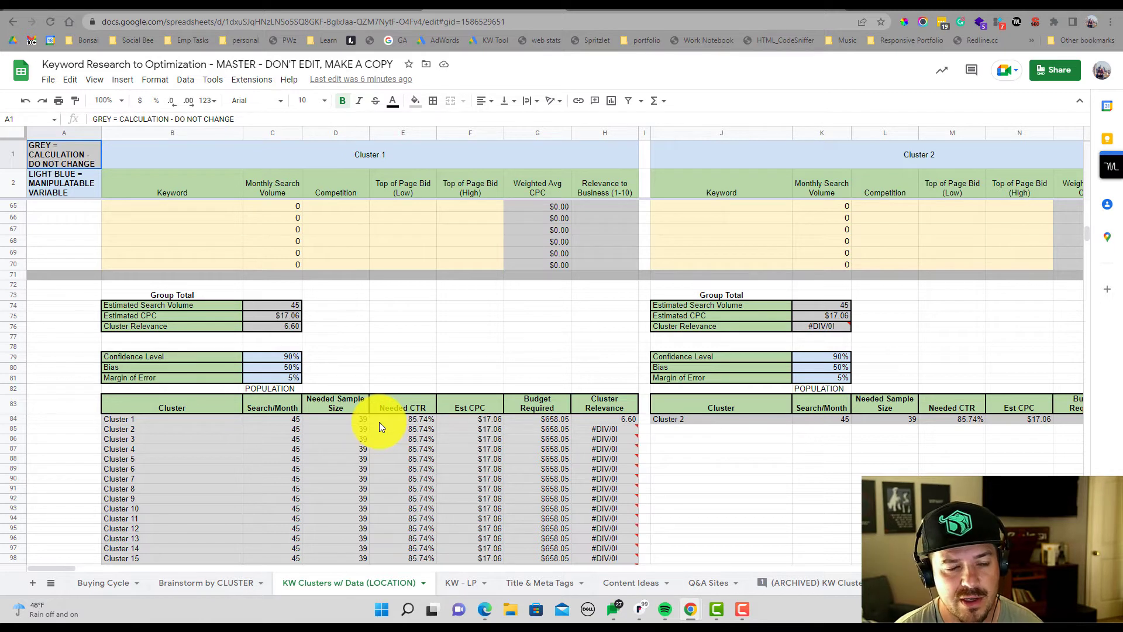
scroll(380, 416, up, 1)
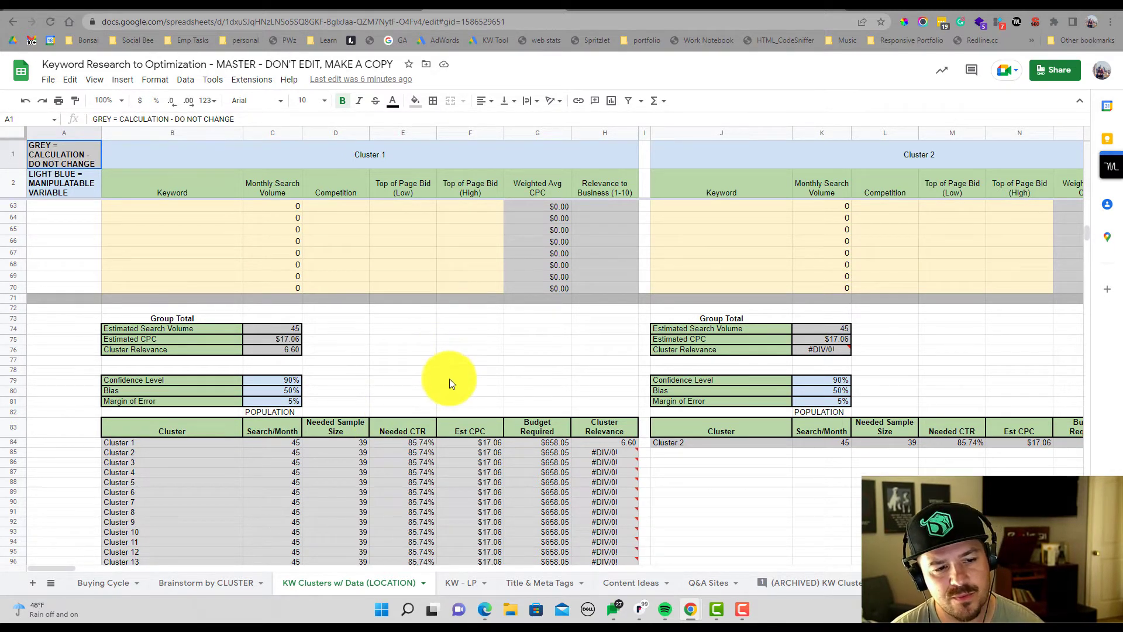
scroll(449, 378, up, 10)
scroll(451, 391, up, 2)
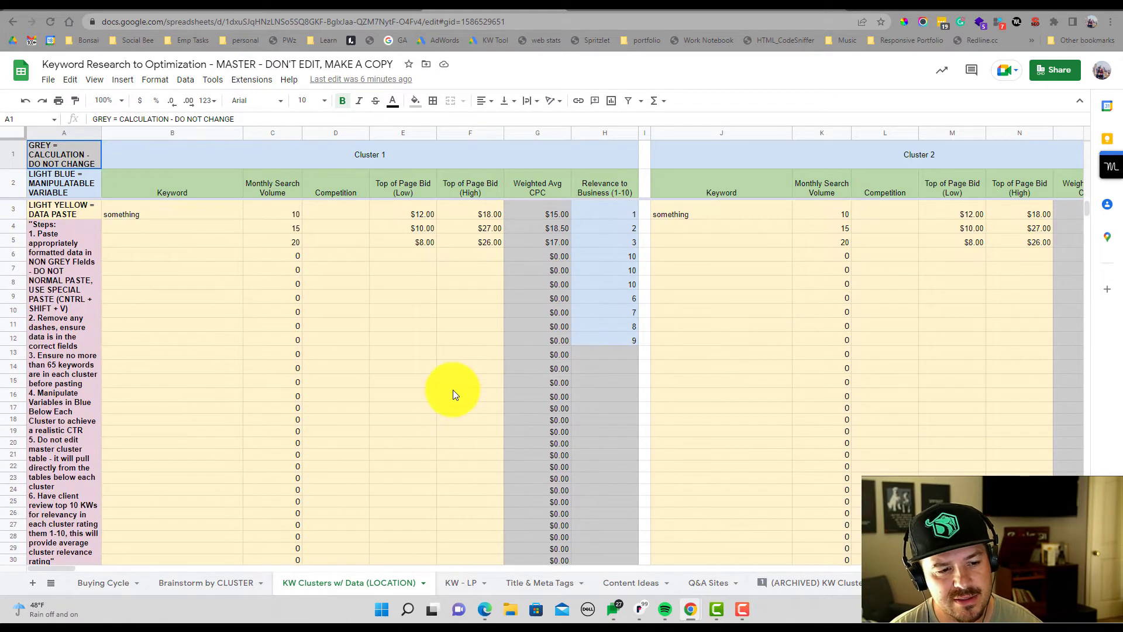
- Look through the template's KW - LP, Title & Meta Tags, Content Ideas and Q&A Sites sheets
click(460, 581)
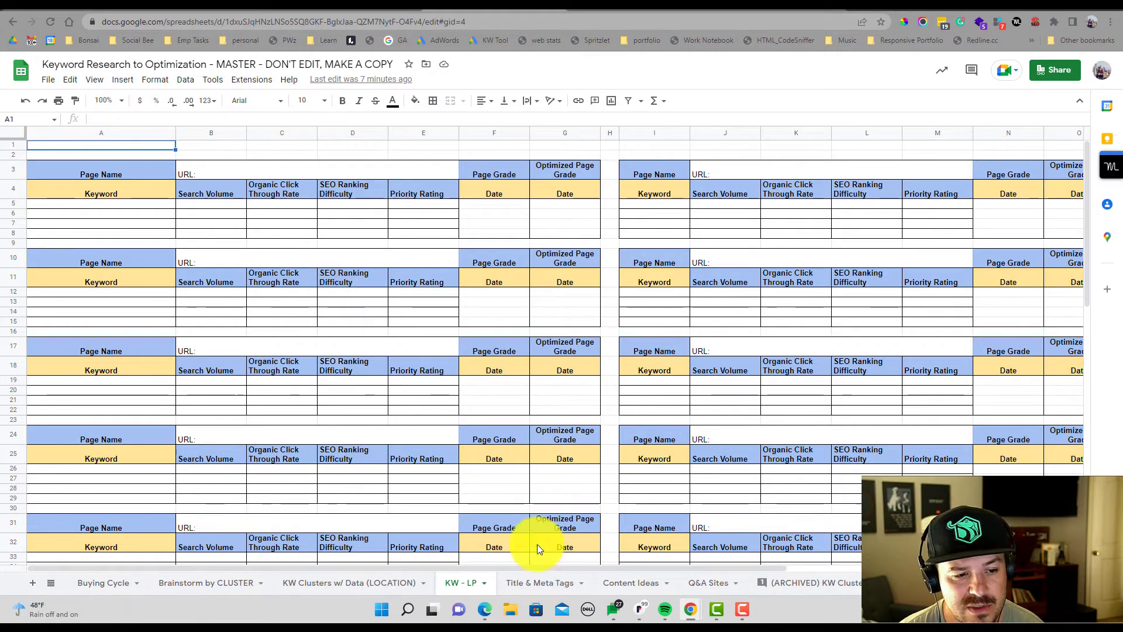
click(535, 583)
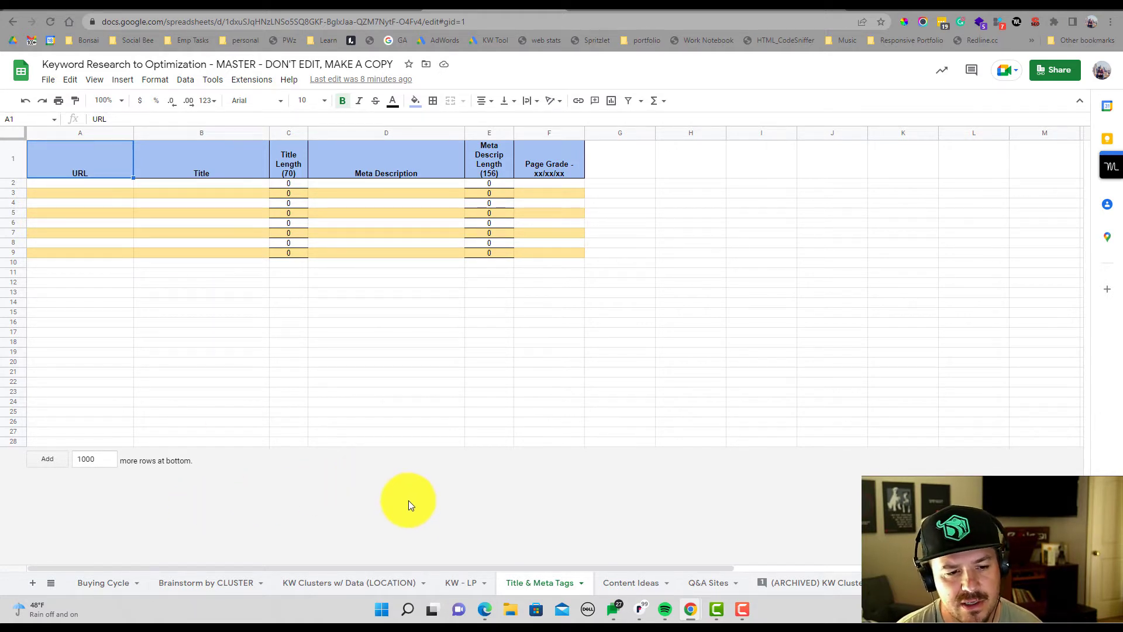
click(609, 585)
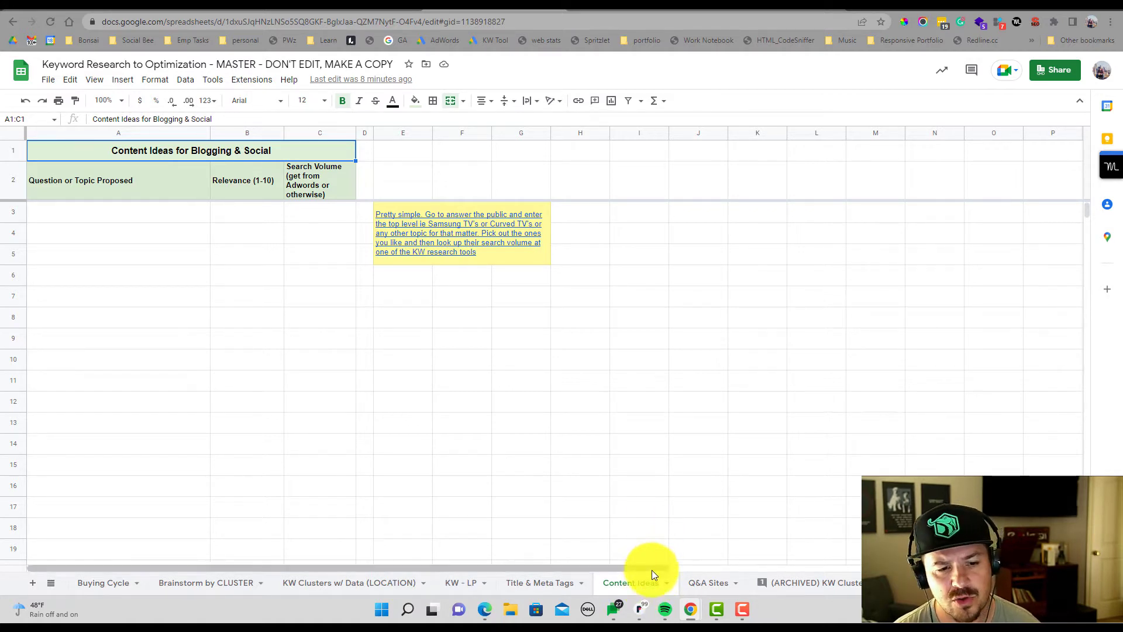
click(705, 583)
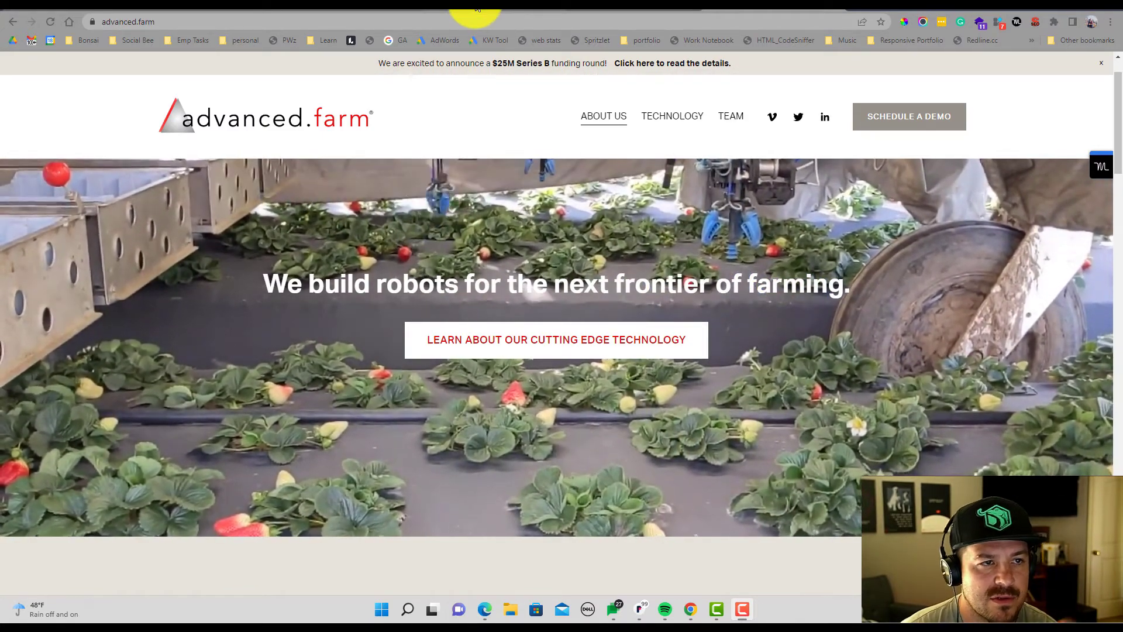
- In the Advanced Farm Keyword Research to Optimization spreadsheet, clear the Employee Persona's Evaluation of Alternatives cell
click(579, 7)
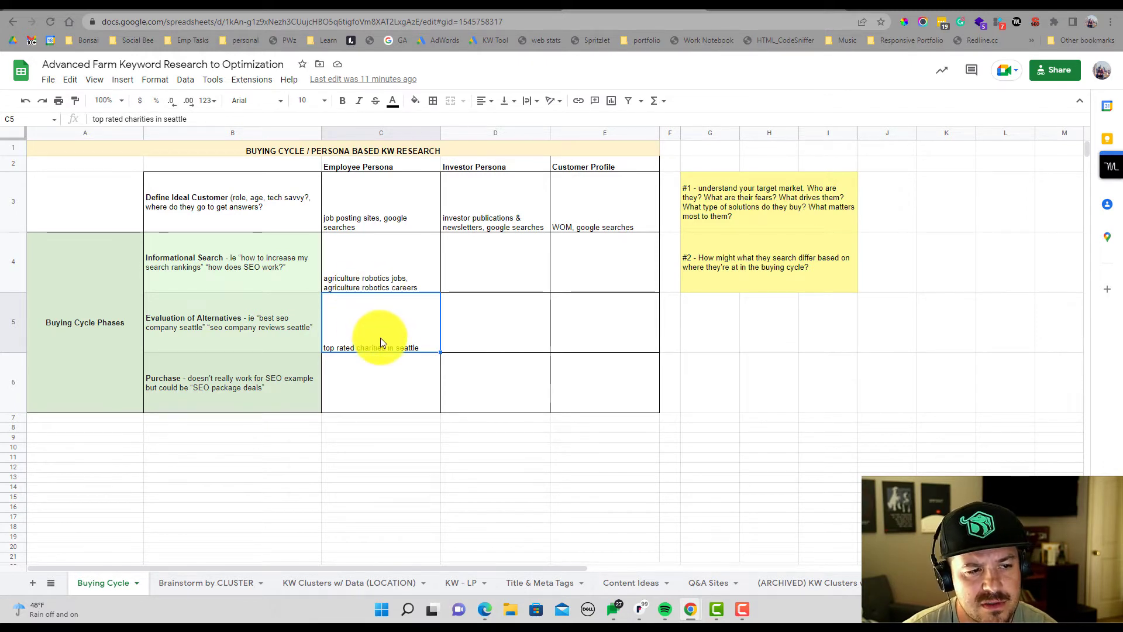
key(Delete)
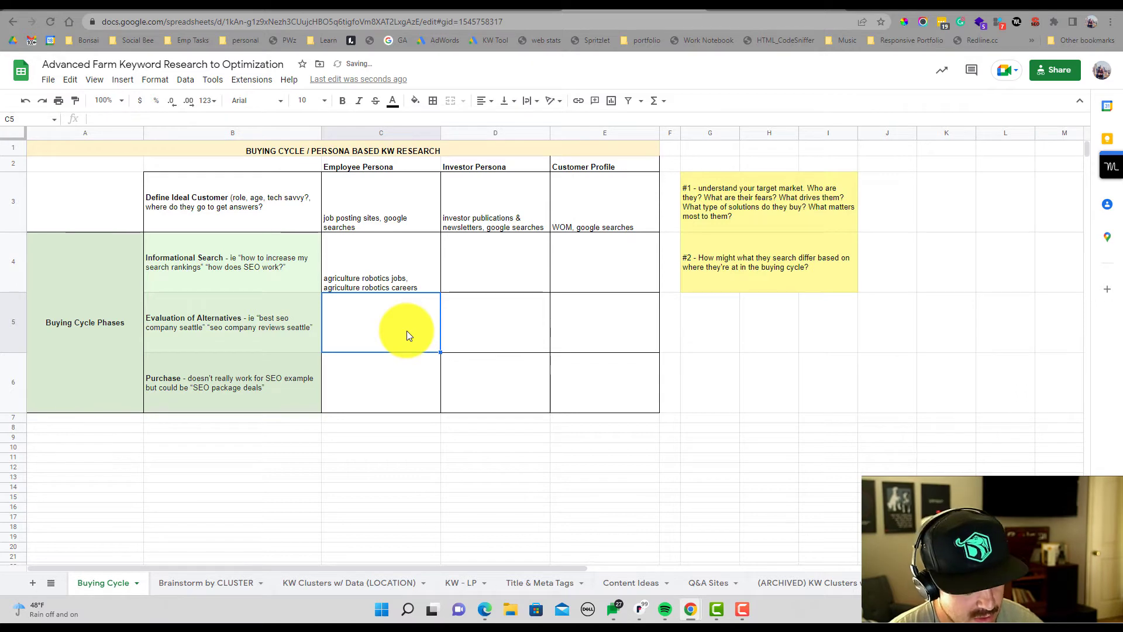
click(421, 372)
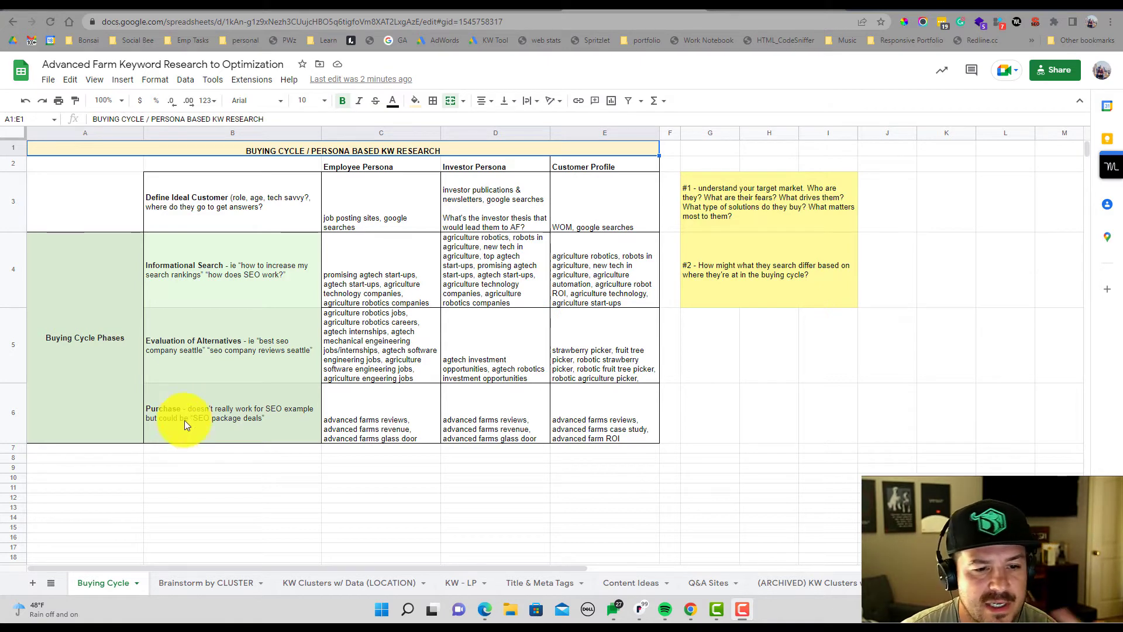
- Append ", advanced farms fundrasing, rai" to the Employee Persona's Purchase keywords on the Buying Cycle sheet
double_click(410, 419)
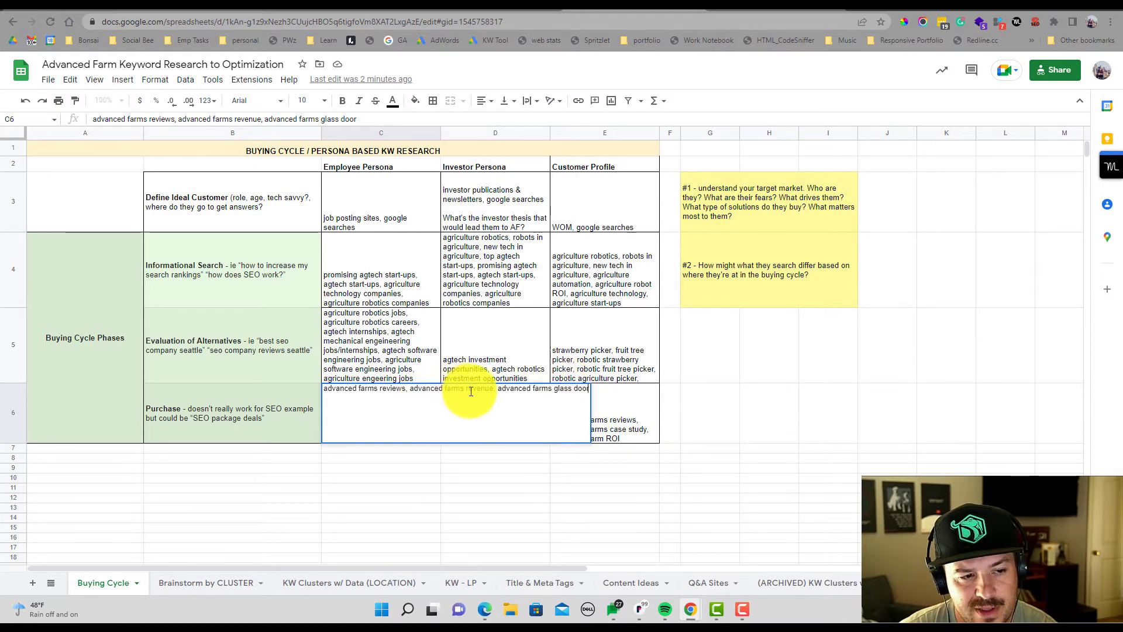
text(,)
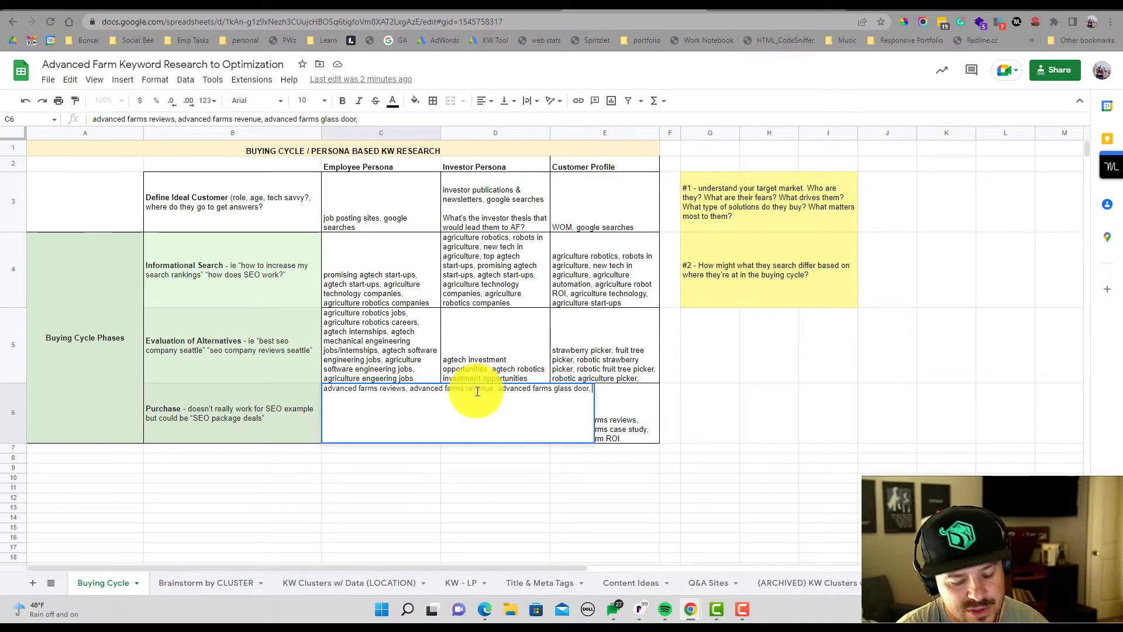
text(advan)
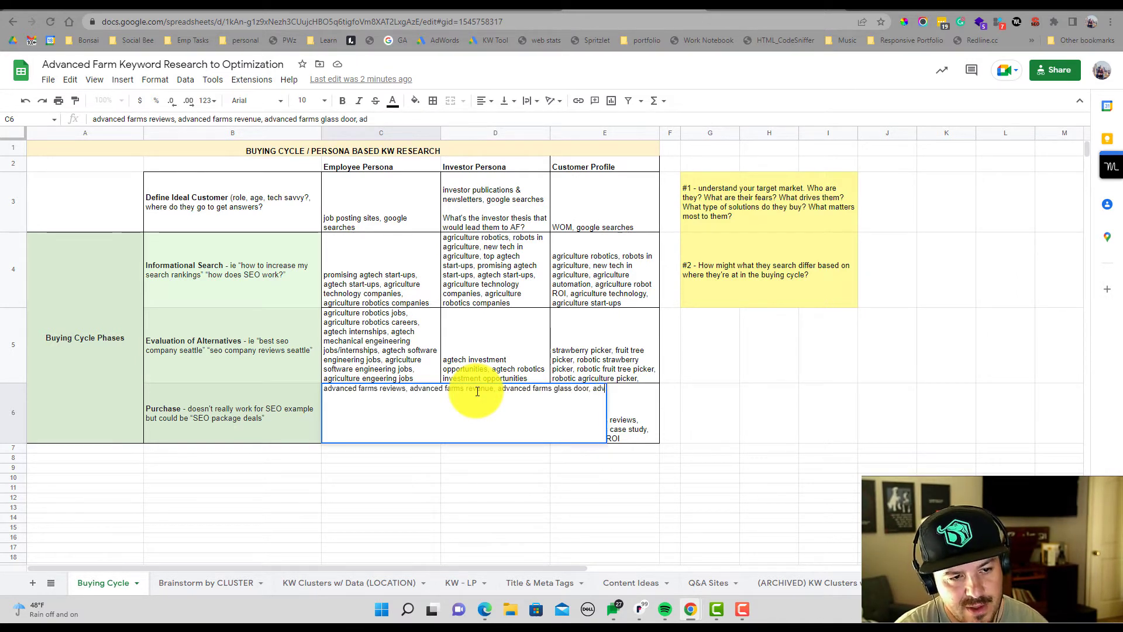
text(ced farms glass door)
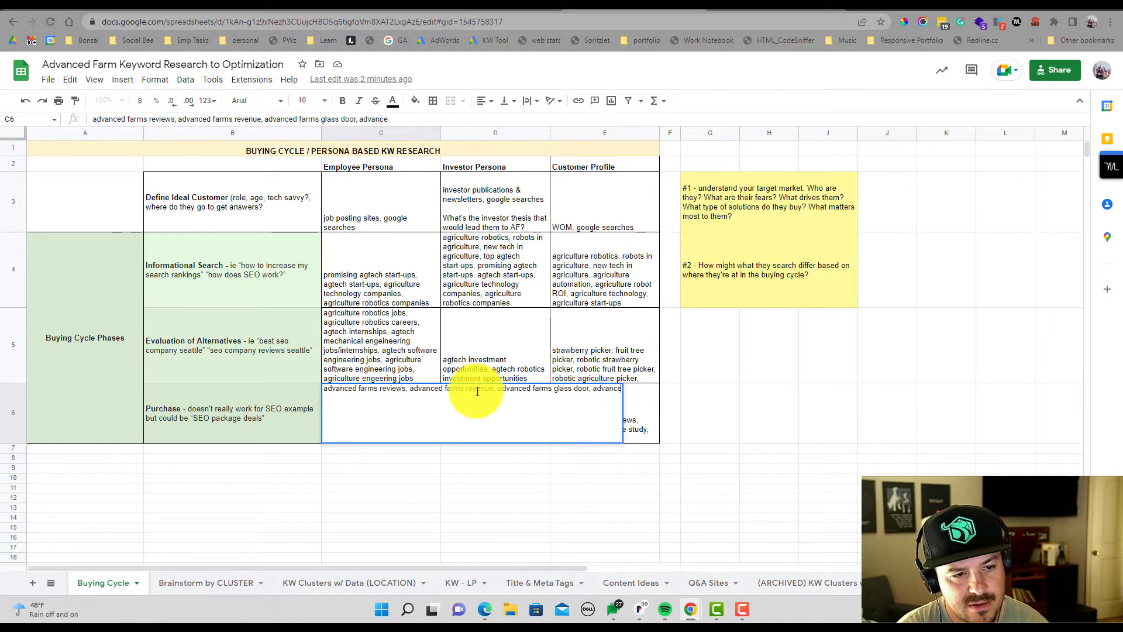
text(, advanced farms)
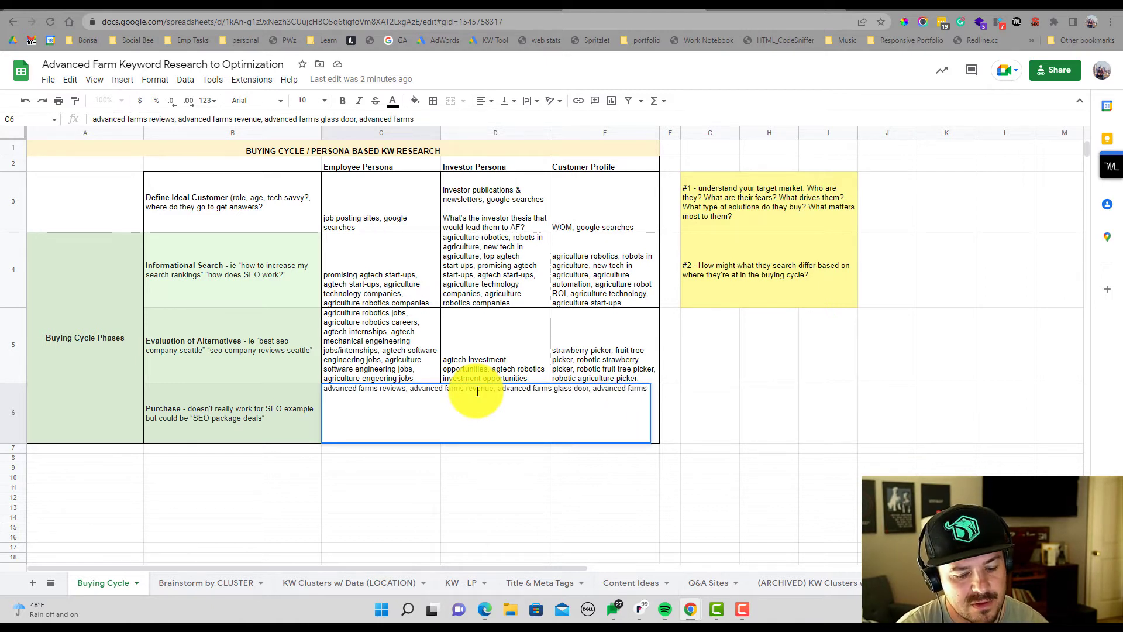
text( fundras)
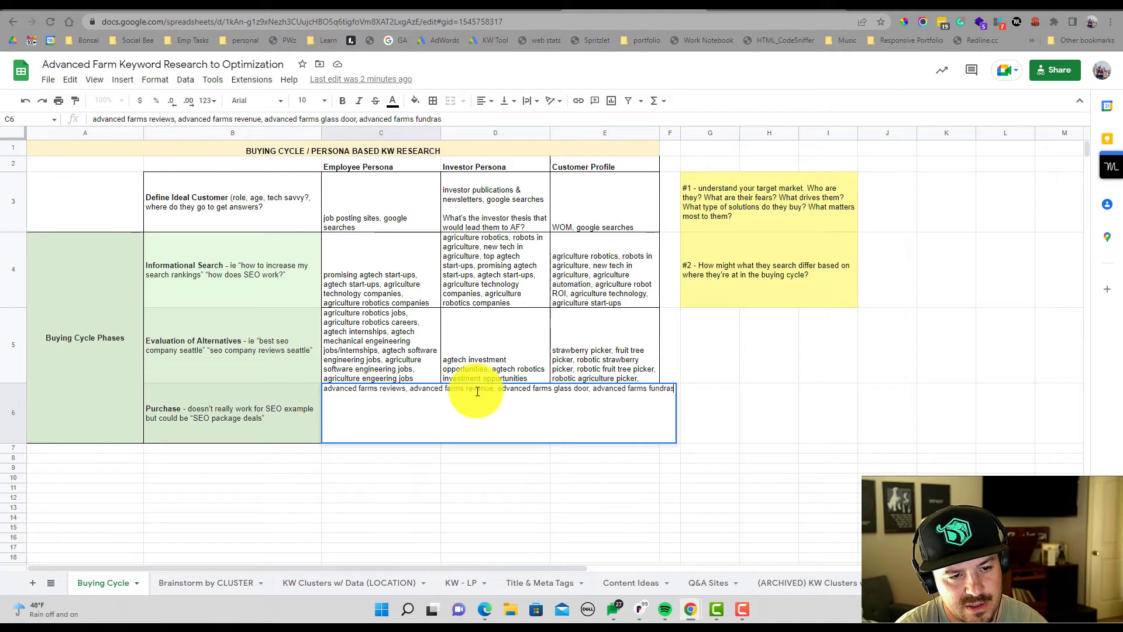
text(ing, rai)
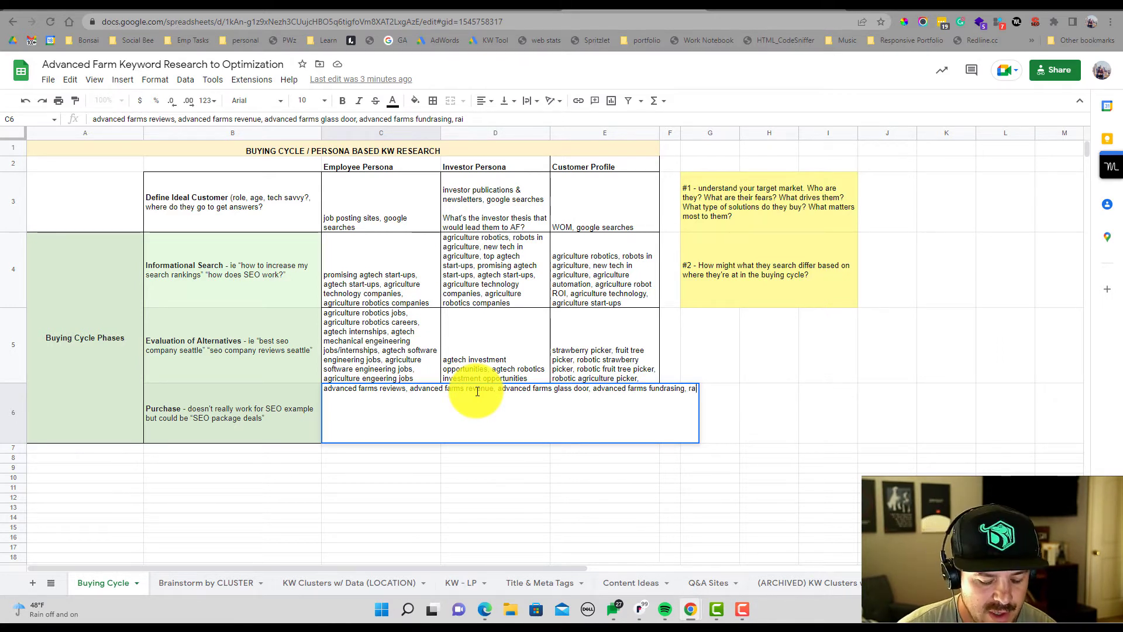
key(Return)
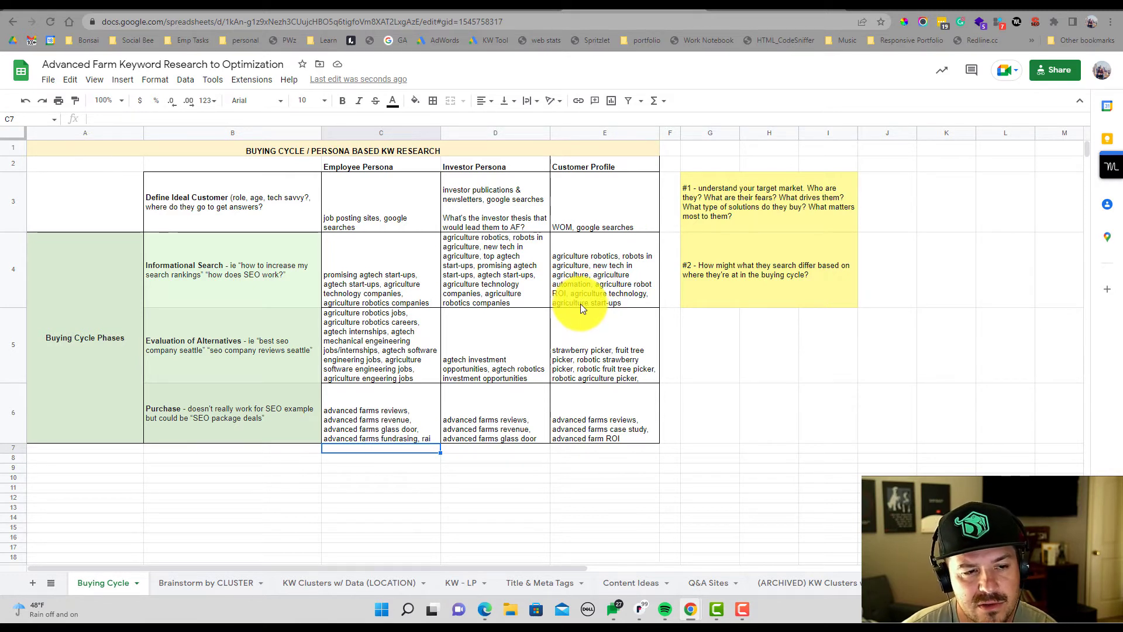
- Review the Customer Profile's Evaluation of Alternatives keywords and the rest of the buying cycle table
click(582, 350)
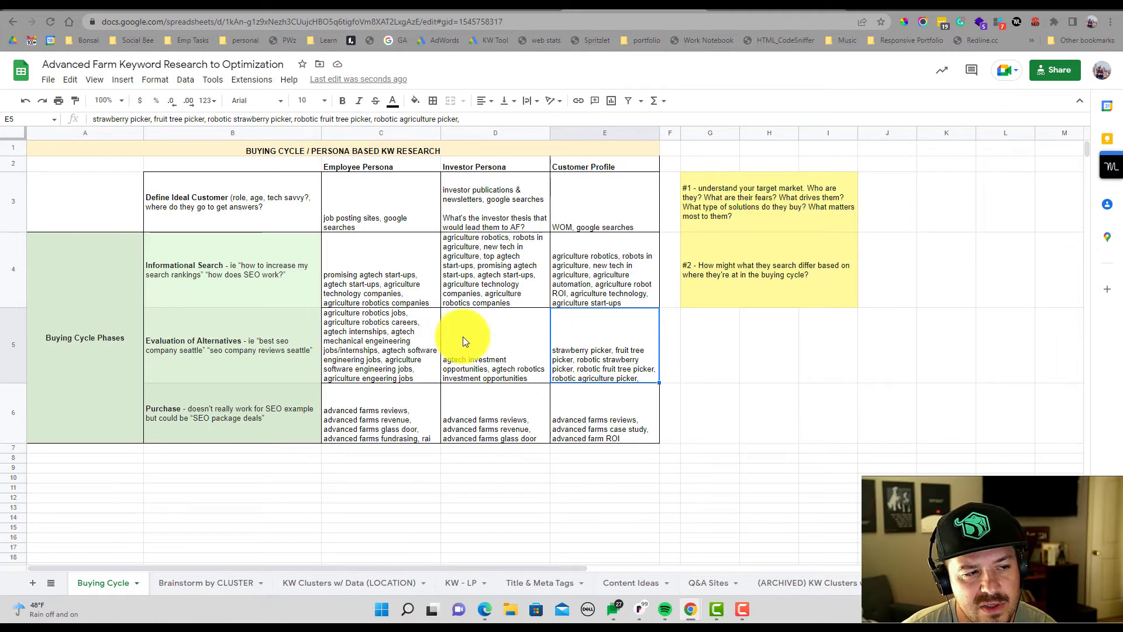
scroll(462, 336, down, 1)
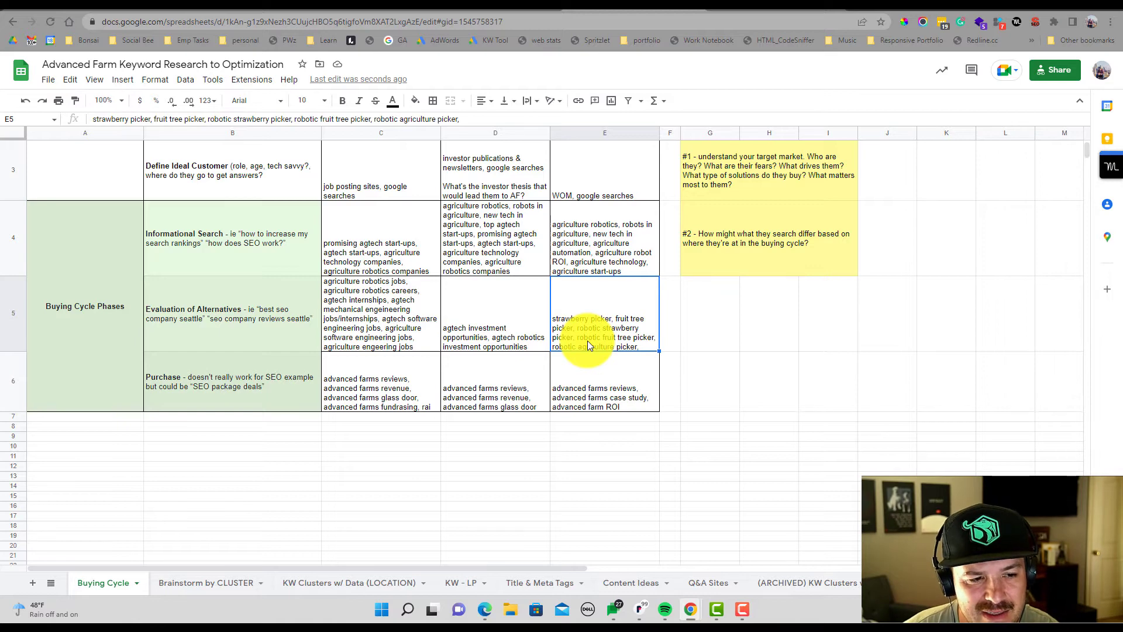
scroll(587, 340, down, 2)
scroll(585, 339, up, 1)
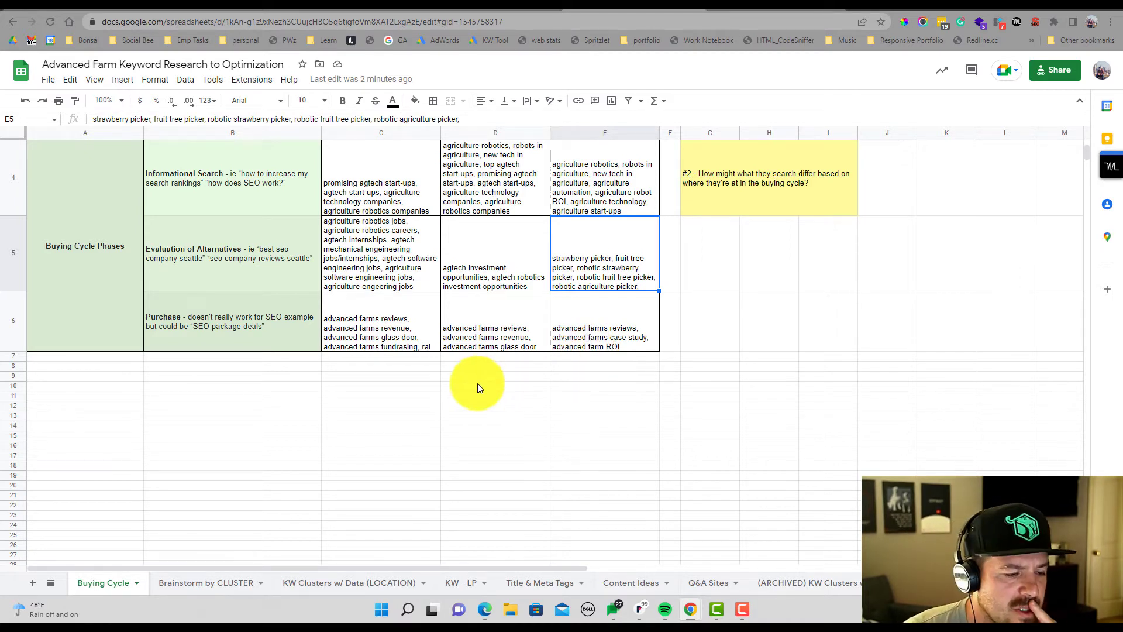
- Compare the persona keywords on the Buying Cycle sheet with the cluster columns on the Brainstorm by CLUSTER sheet
click(192, 585)
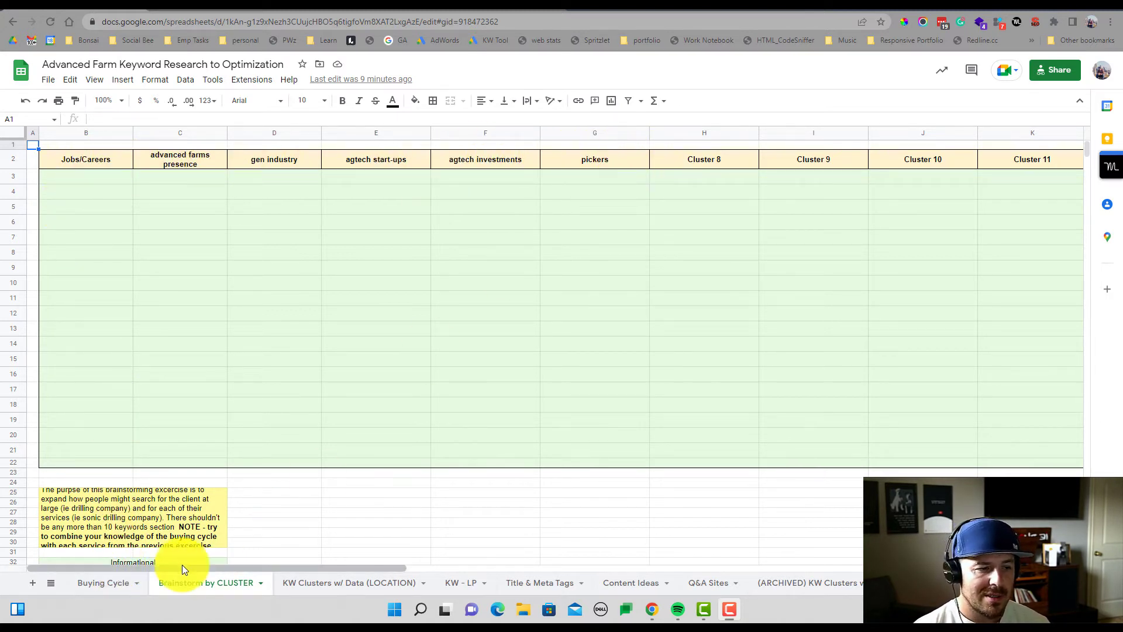
click(108, 588)
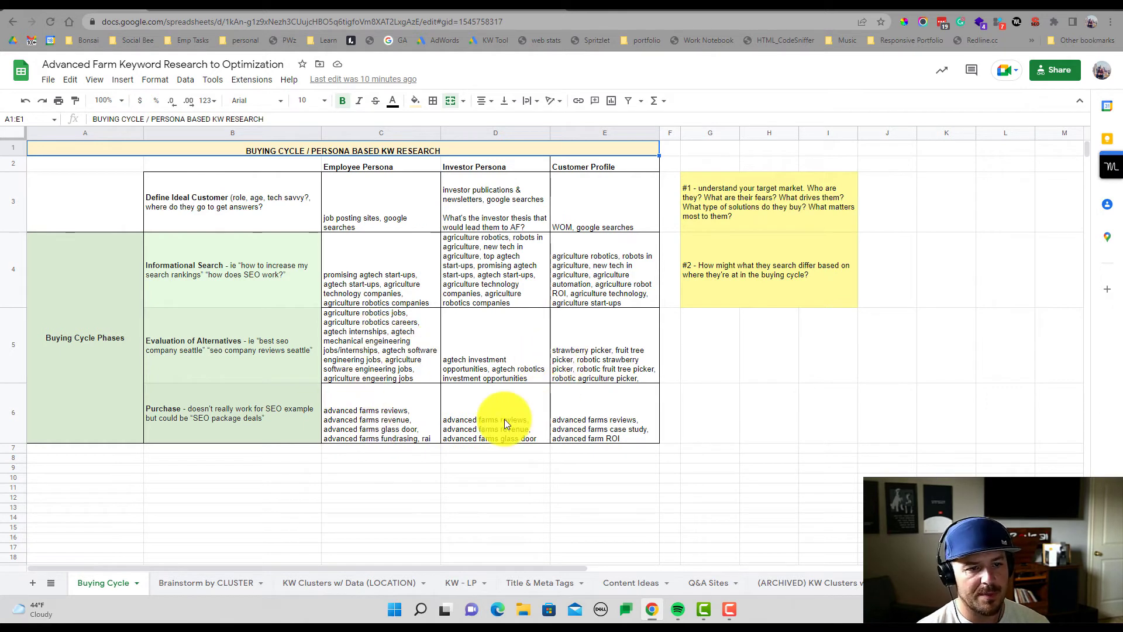
click(193, 584)
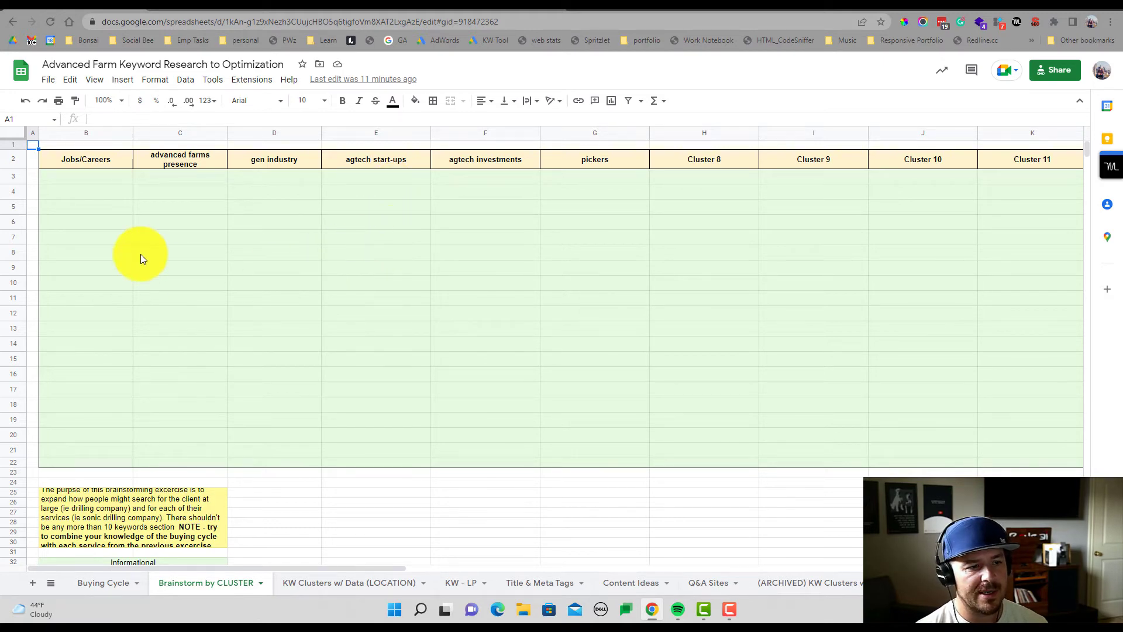
click(105, 583)
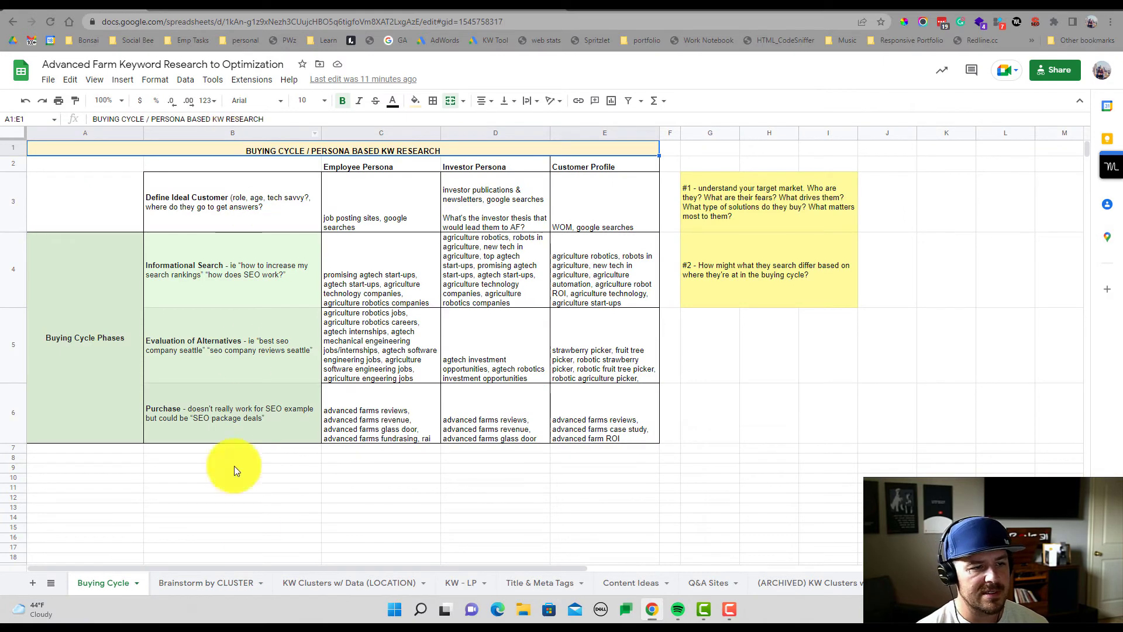
click(201, 585)
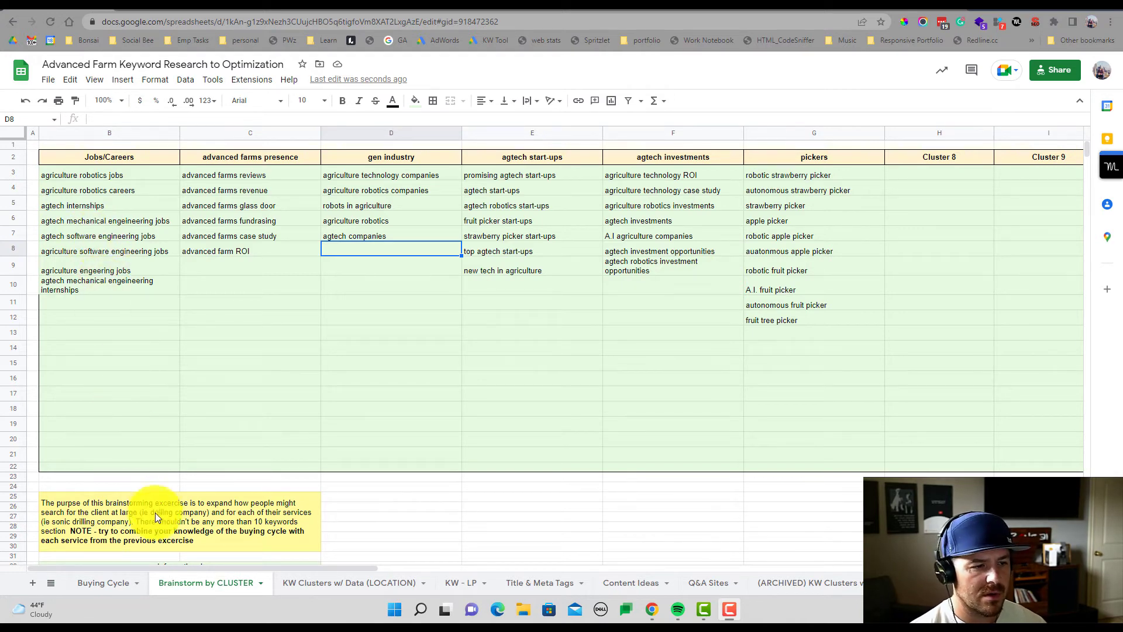
click(105, 582)
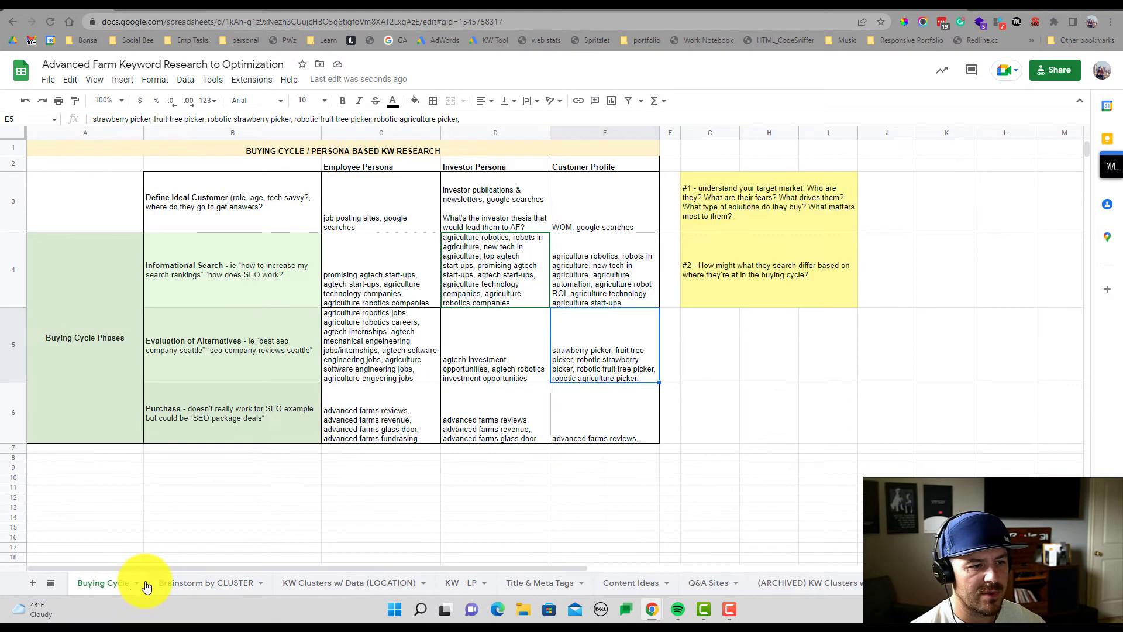
click(198, 582)
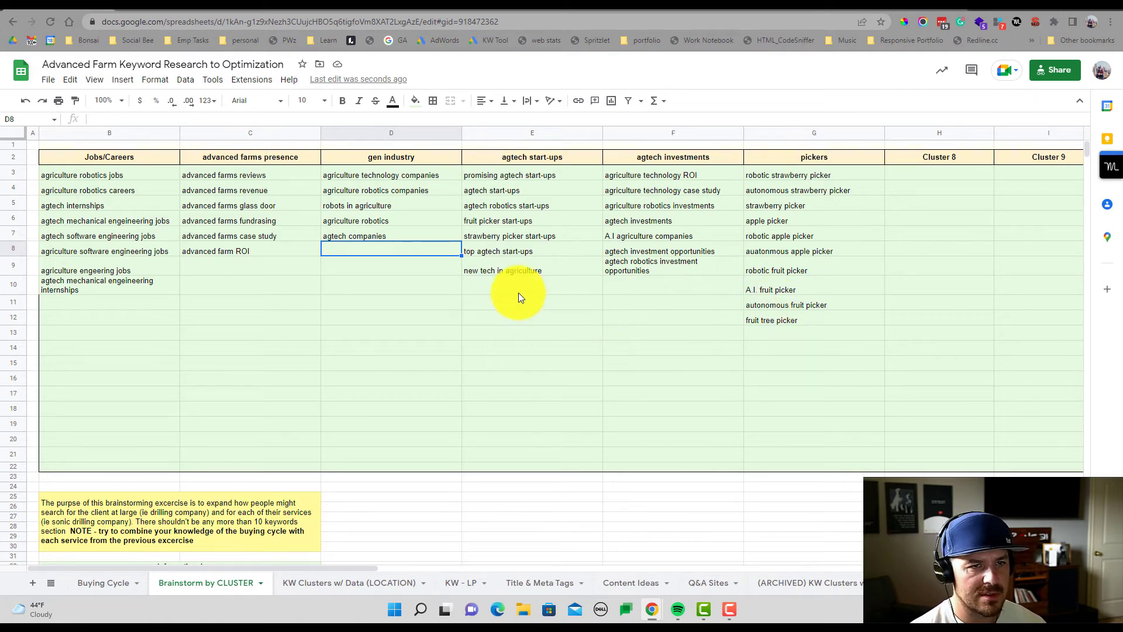
- Switch to the Google results for "fruit picker start-ups" and examine the ranking articles, related searches and related questions
click(681, 10)
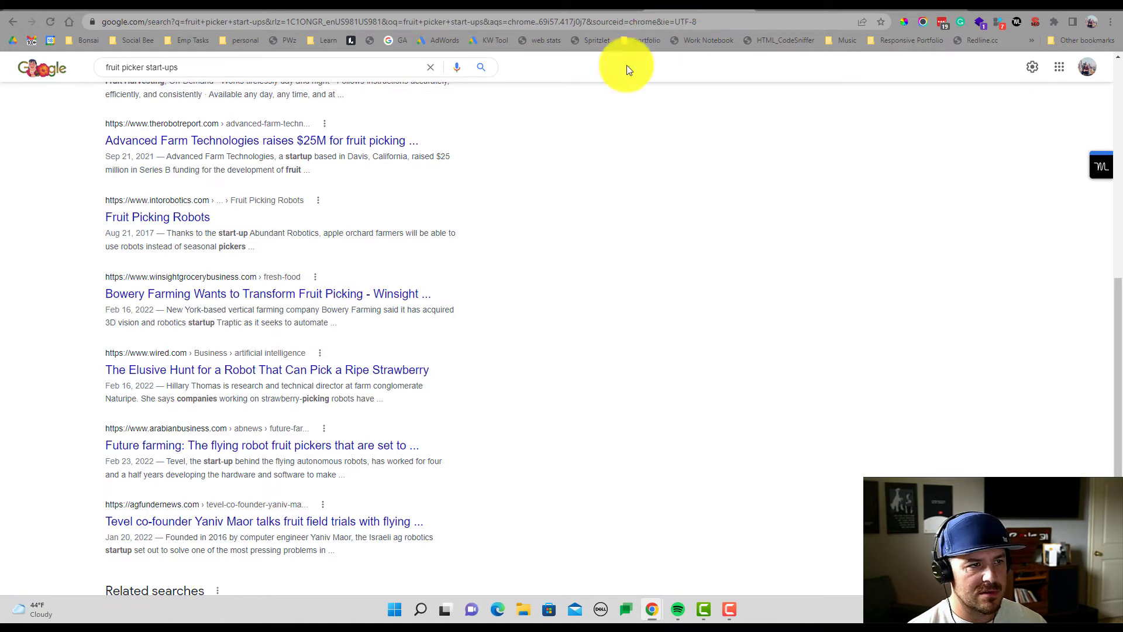
scroll(271, 200, up, 7)
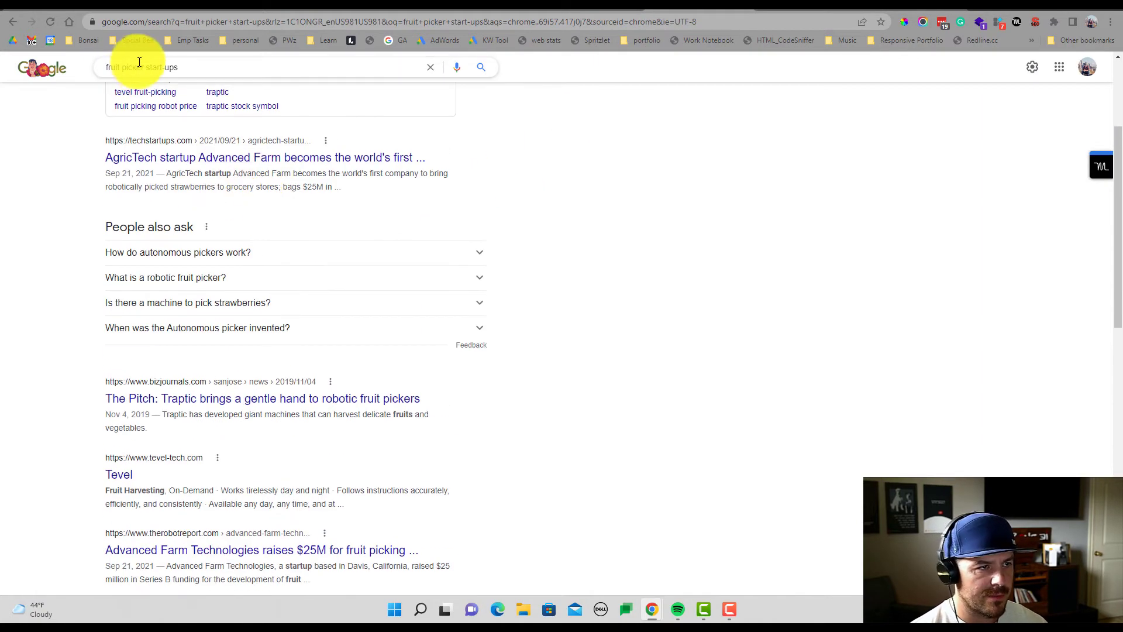
scroll(188, 183, up, 3)
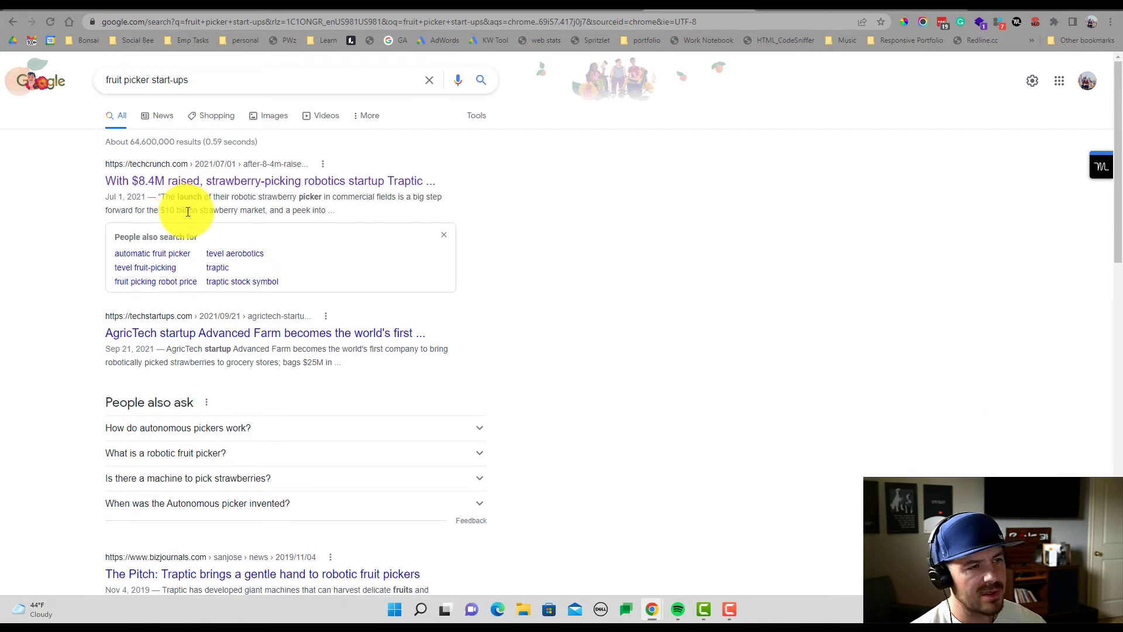
scroll(186, 209, down, 2)
scroll(182, 216, up, 2)
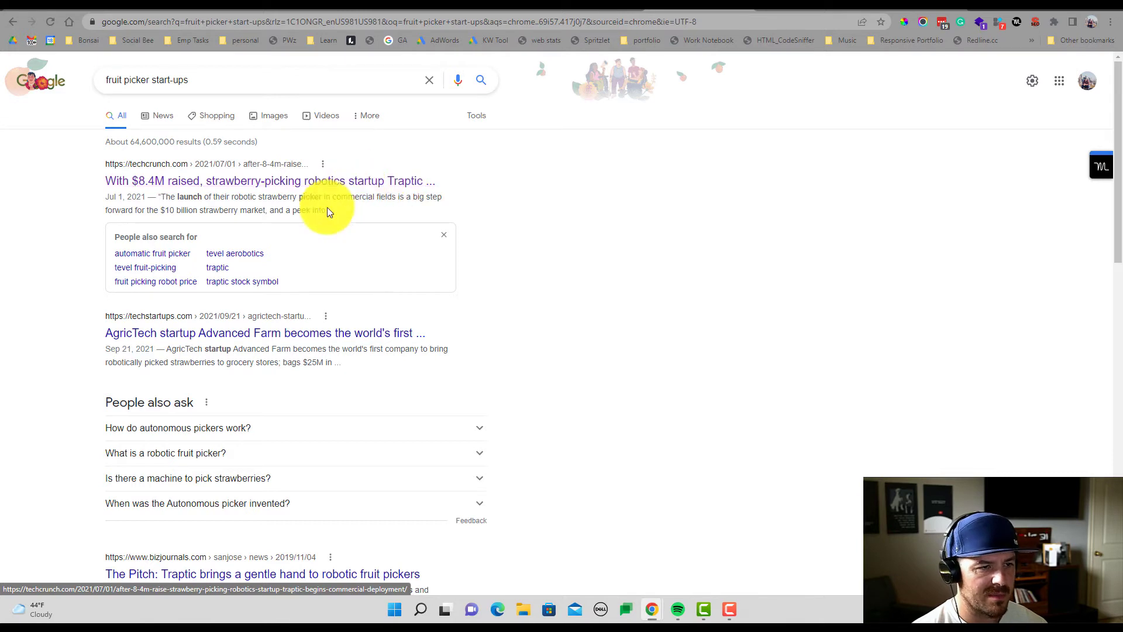
scroll(173, 274, down, 2)
scroll(172, 266, down, 2)
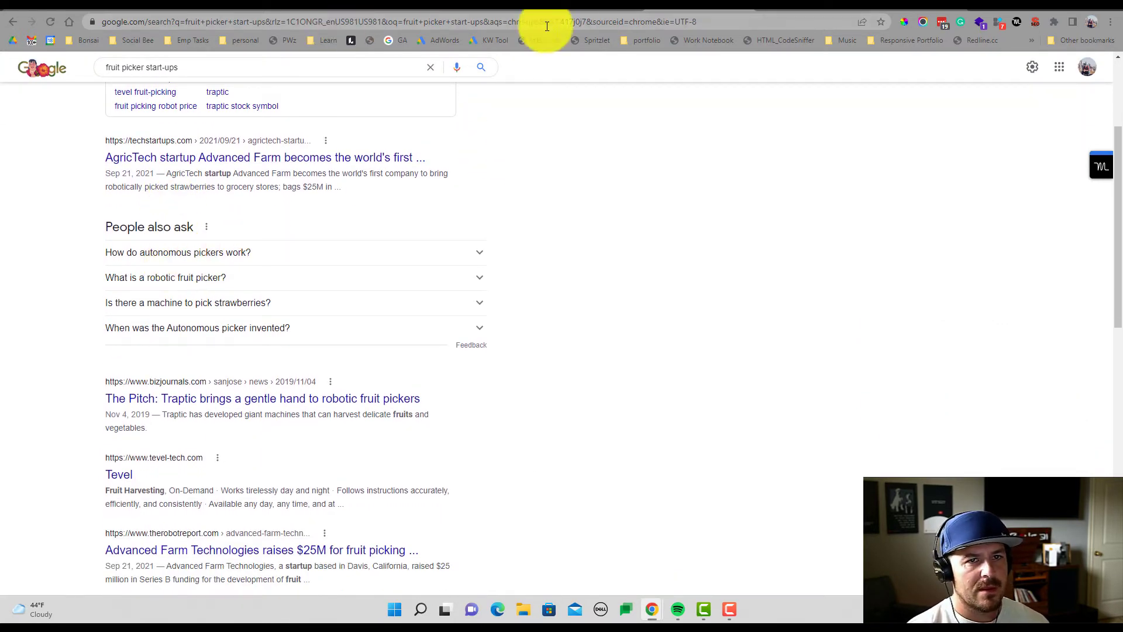
- Title Cluster 1 on the KW Clusters w/ Data (LOCATION) sheet "Jobs/Careers", using the first cluster heading from the Brainstorm by CLUSTER sheet
click(83, 8)
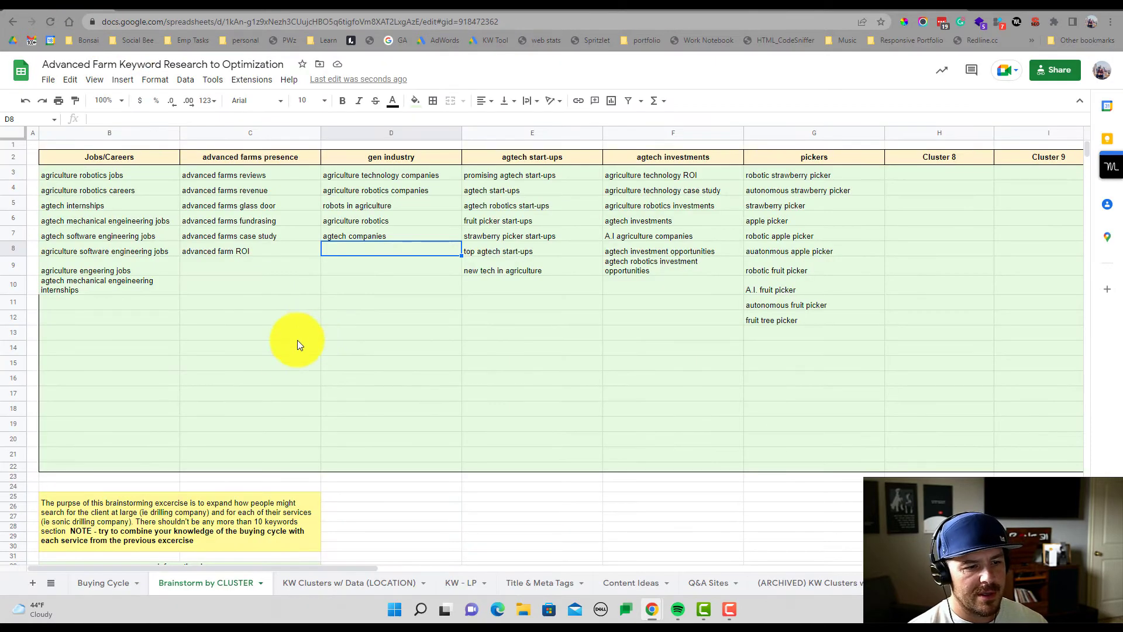
click(351, 582)
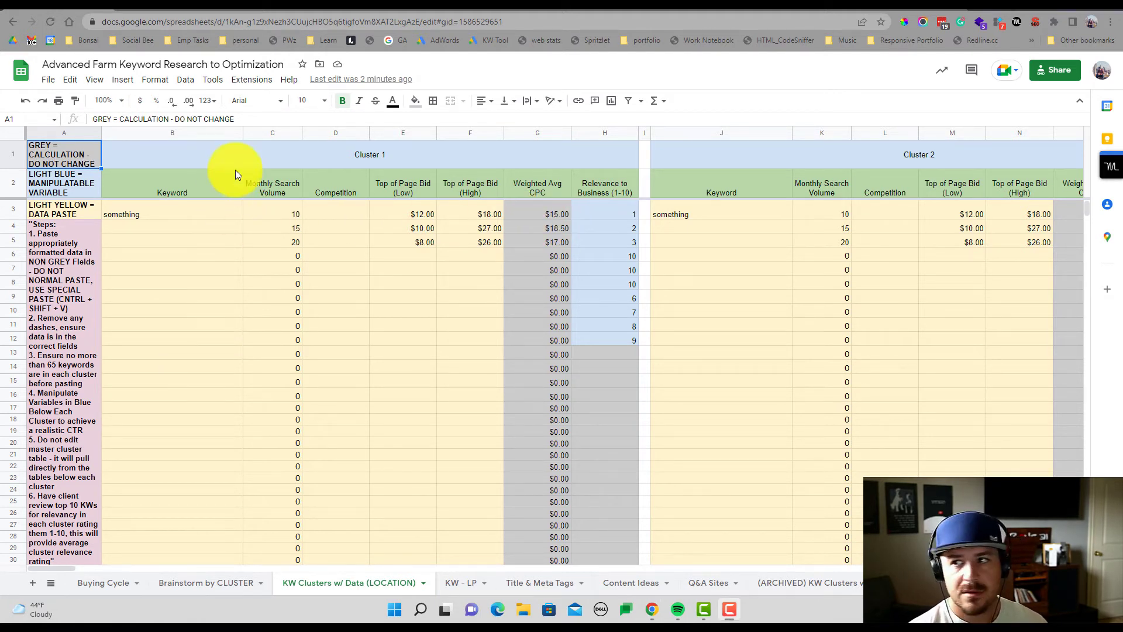
click(111, 583)
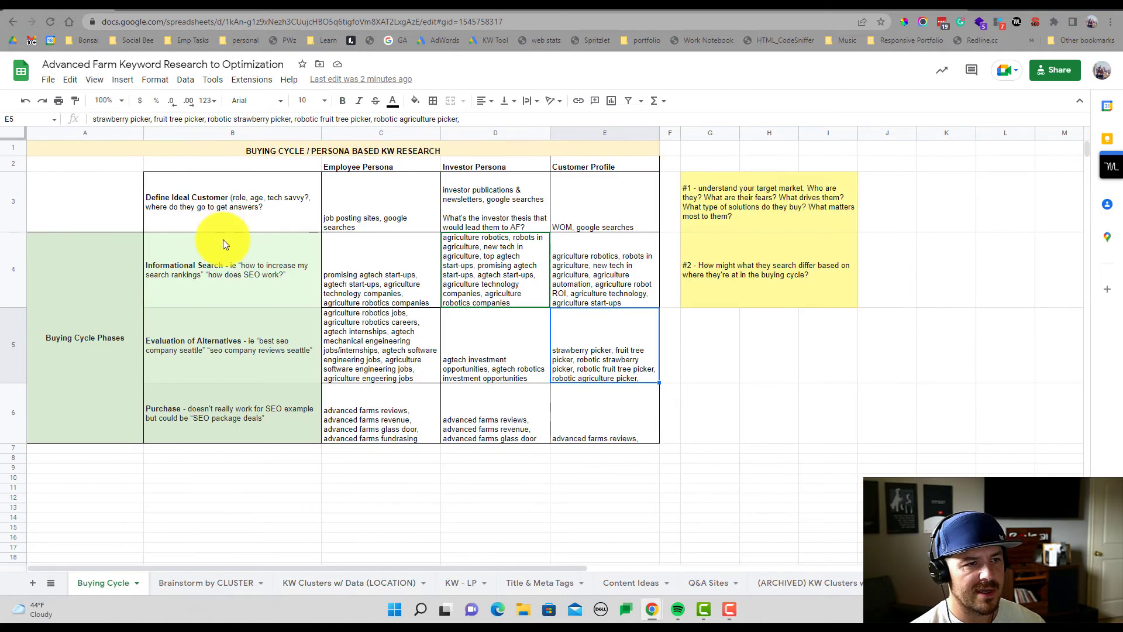
click(201, 584)
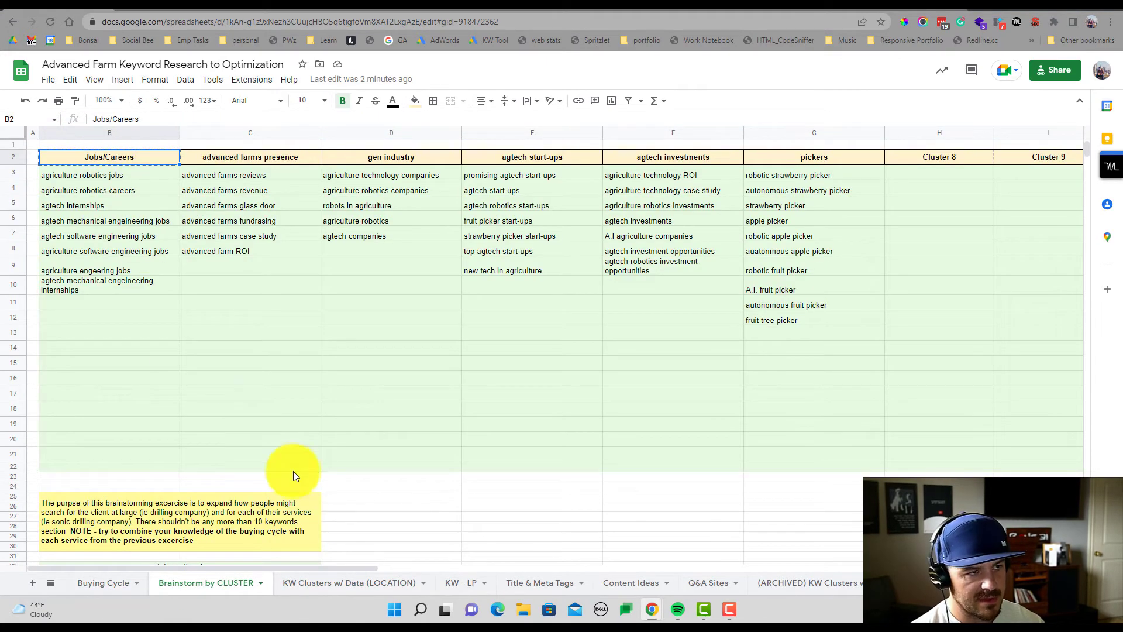
click(332, 584)
click(339, 150)
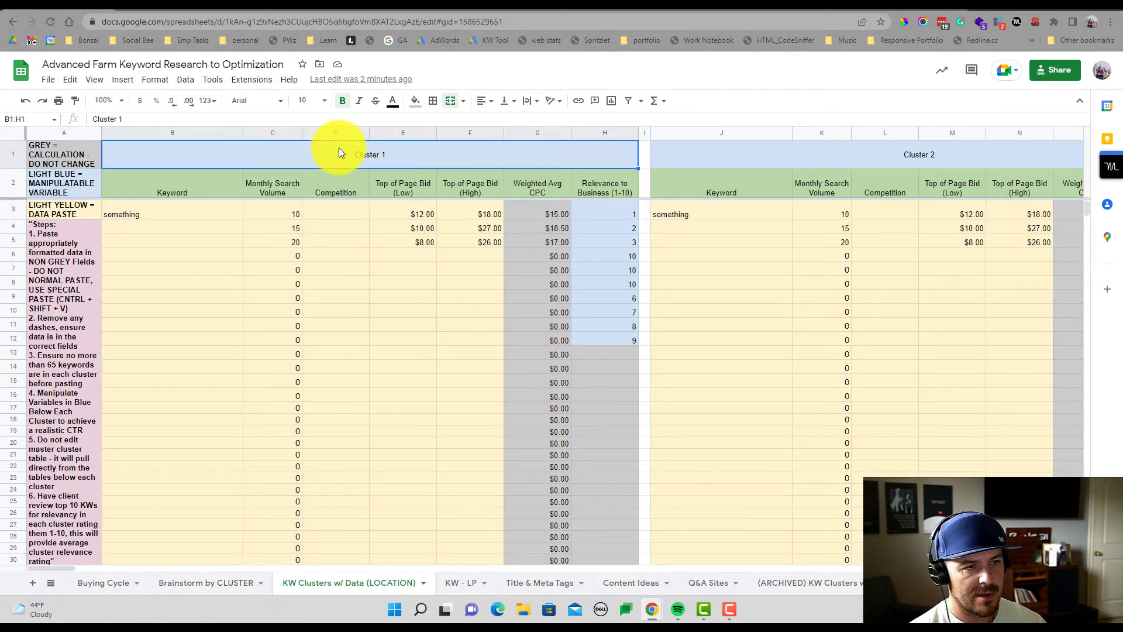
text(Jobs/Careers)
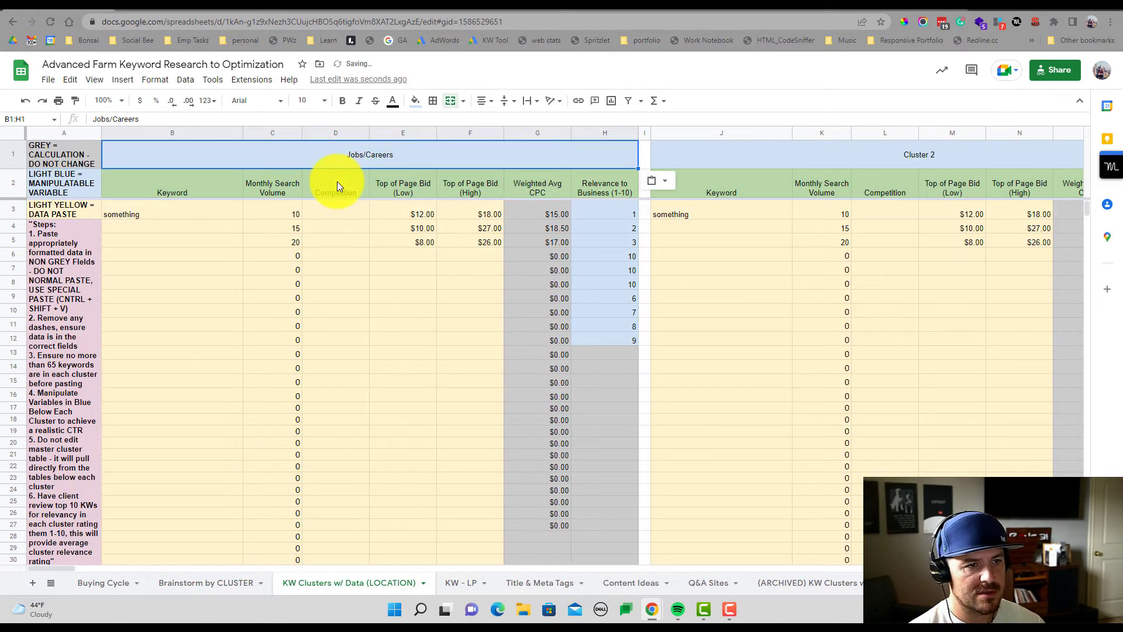
- Copy the "advanced farms presence" heading from the Brainstorm by CLUSTER sheet into the Cluster 2 title on KW Clusters w/ Data (LOCATION)
click(206, 575)
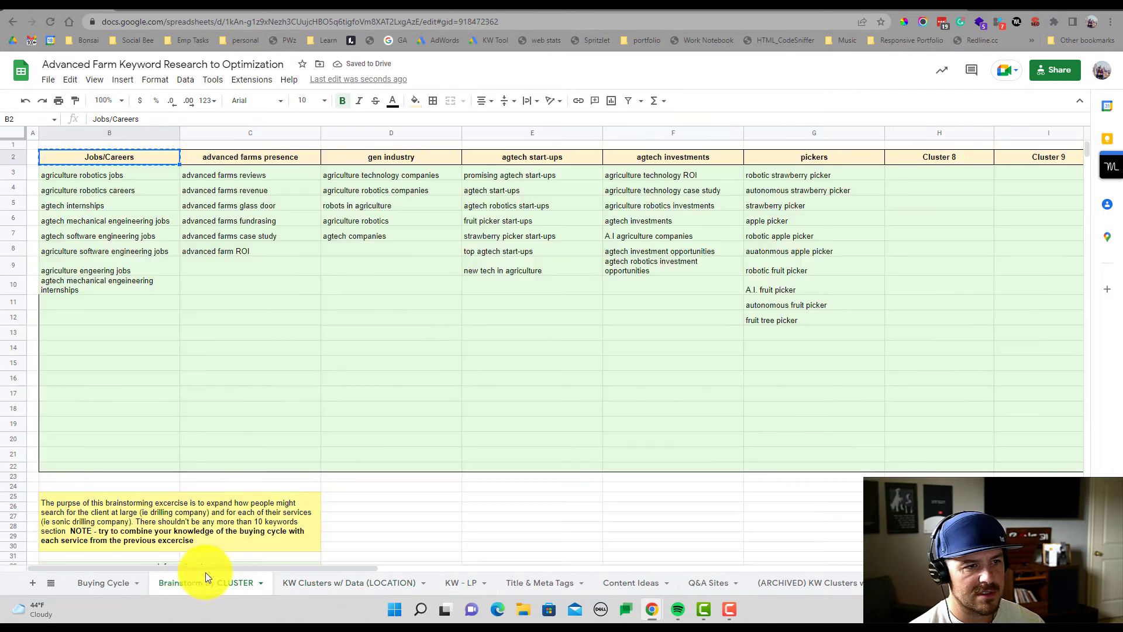
click(251, 162)
key(ctrl+c)
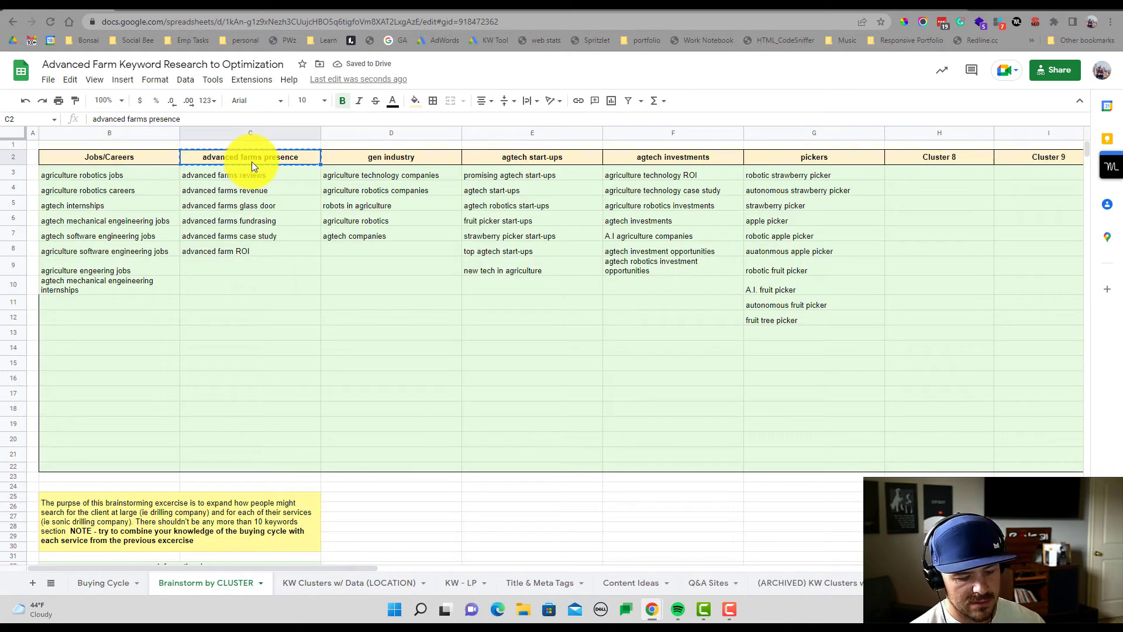
click(337, 583)
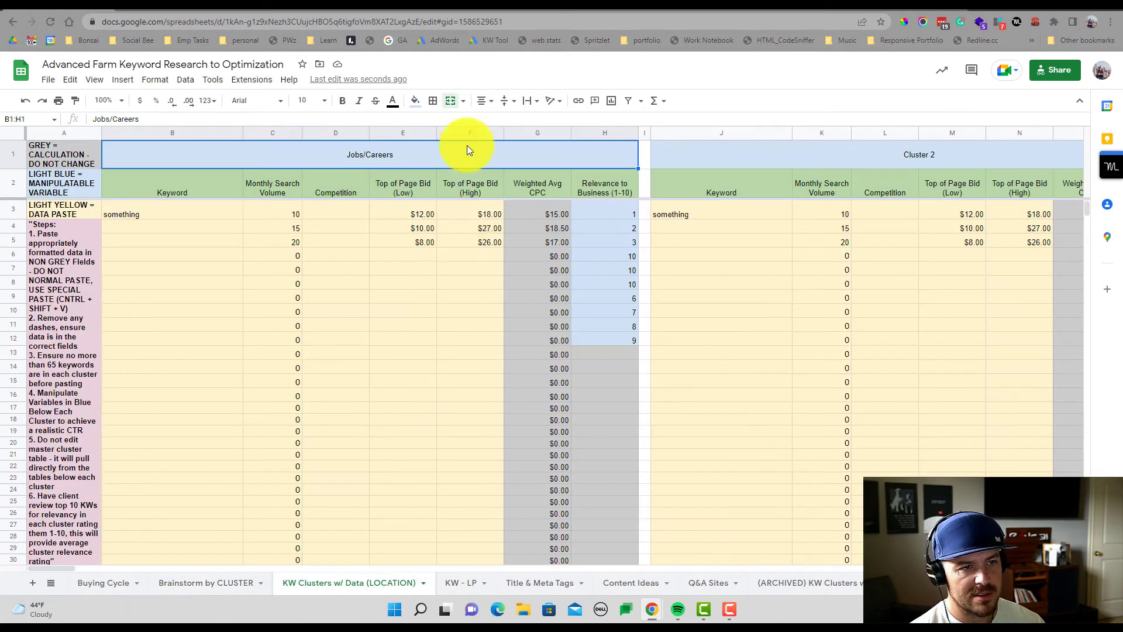
click(722, 157)
key(ctrl+v)
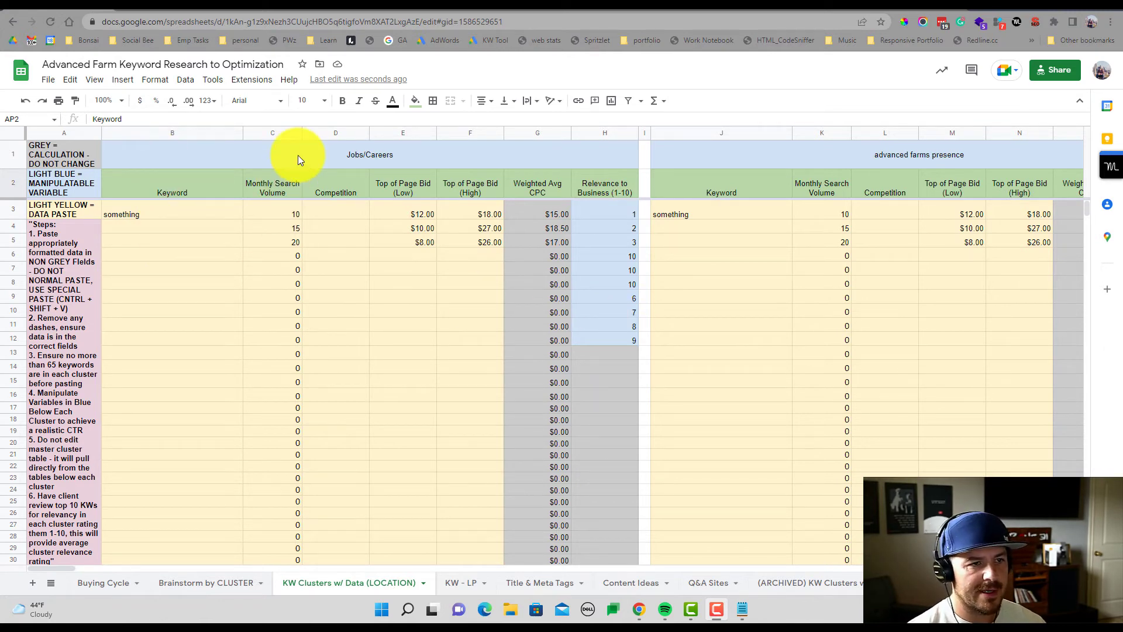
- Open the Semrush website in a new browser tab
scroll(303, 283, right, 15)
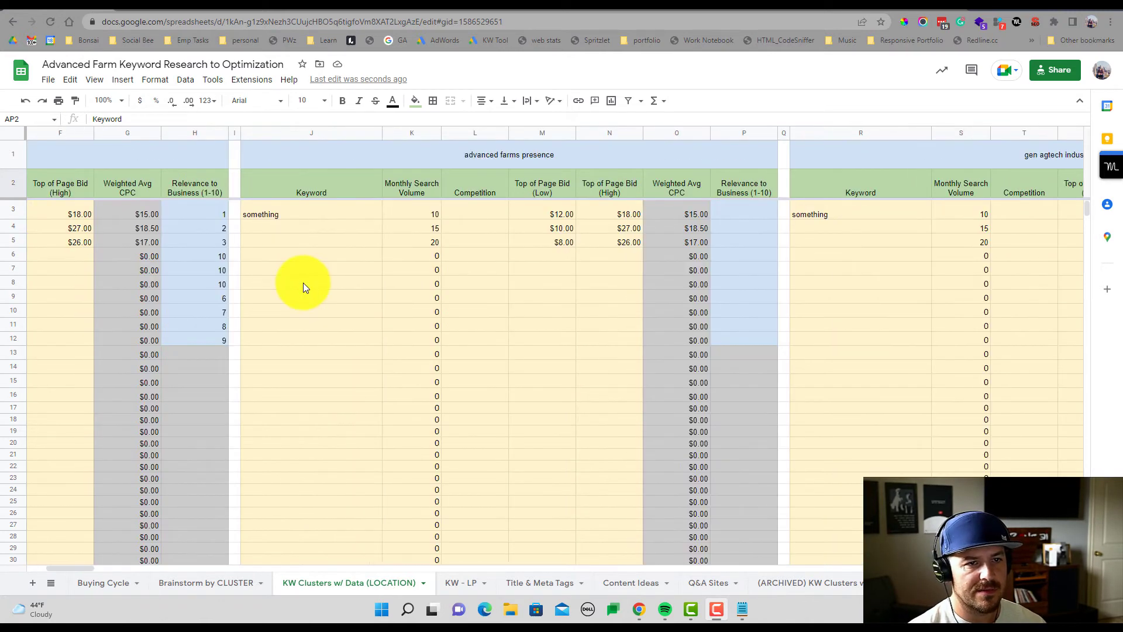
scroll(303, 282, left, 10)
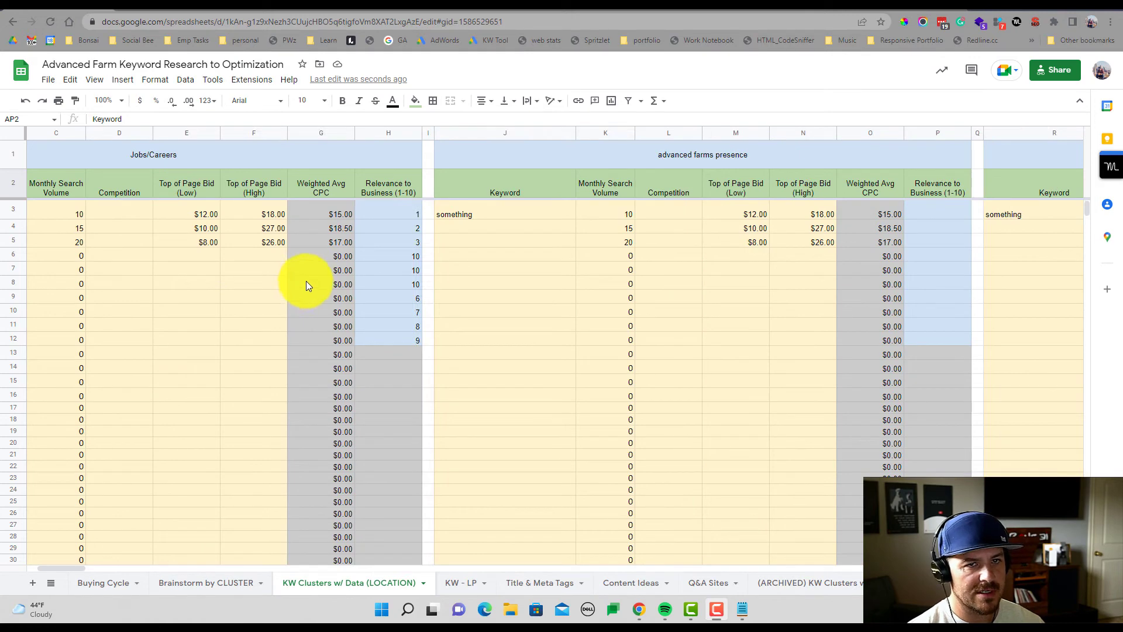
click(983, 6)
text(s)
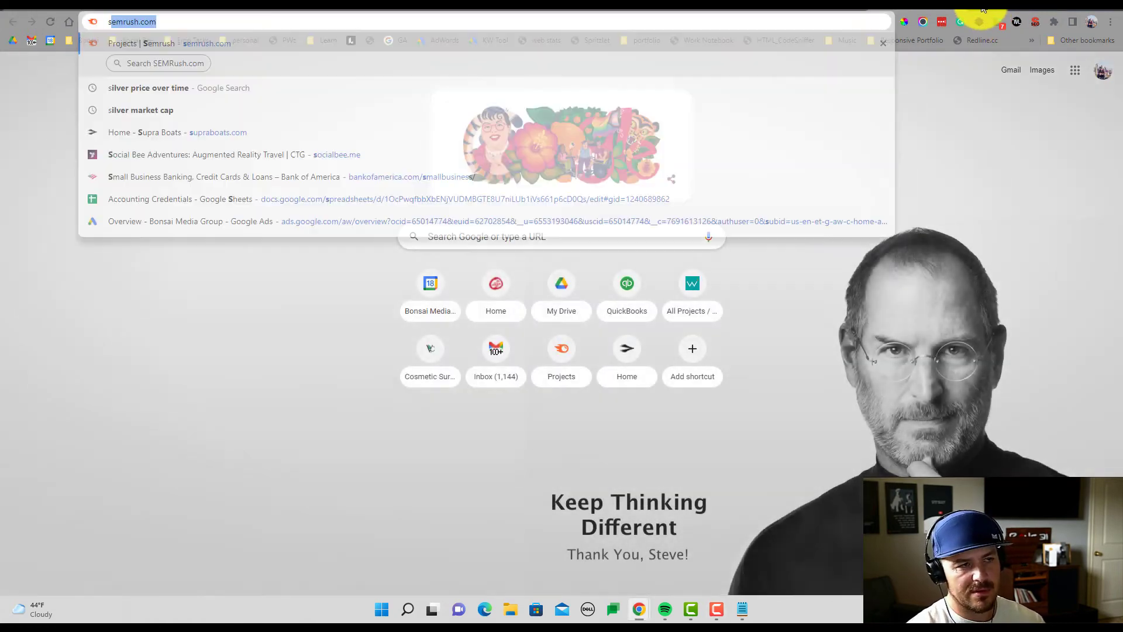
text(em)
key(Return)
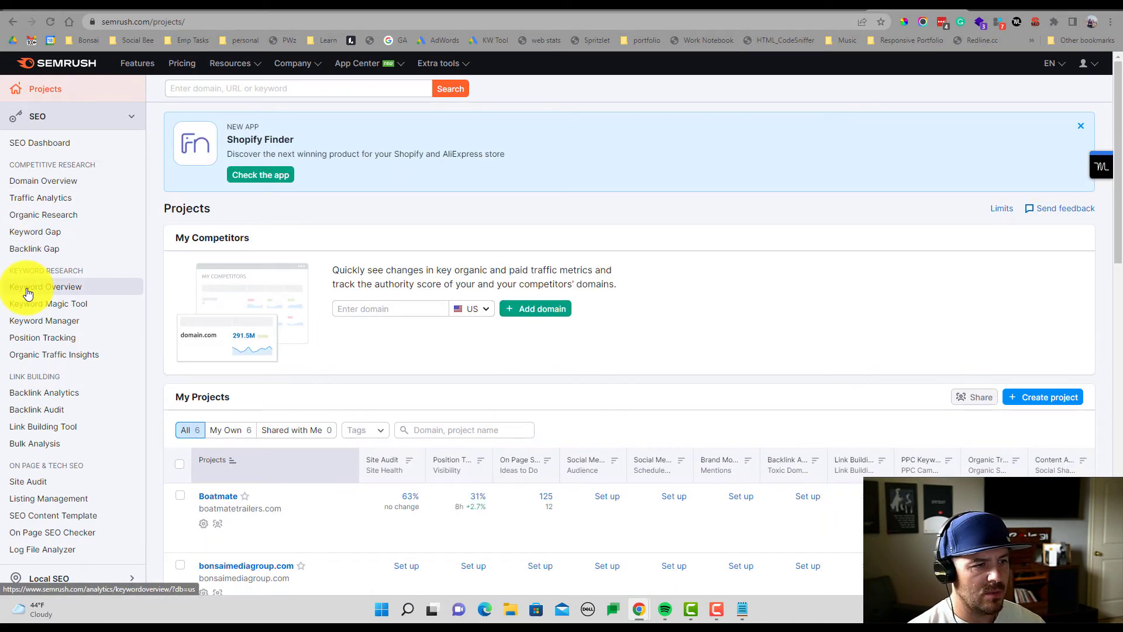
- Run a US Keyword Overview bulk search on the ten copied jobs and careers keywords, from "agriculture robotics jobs" to "agtech careers"
click(28, 292)
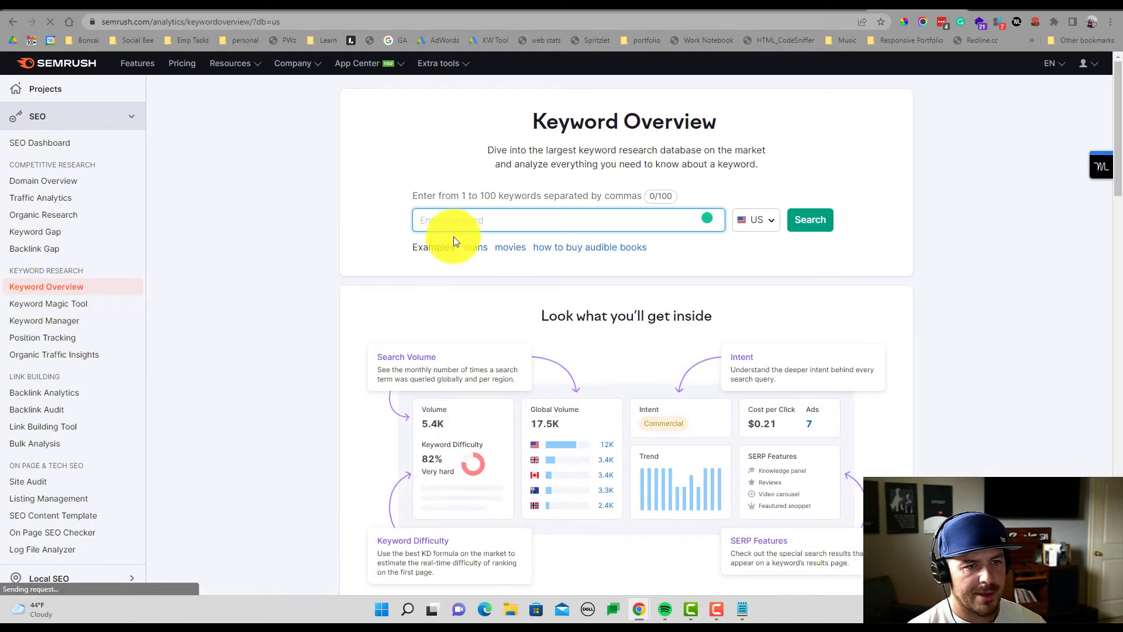
key(ctrl+v)
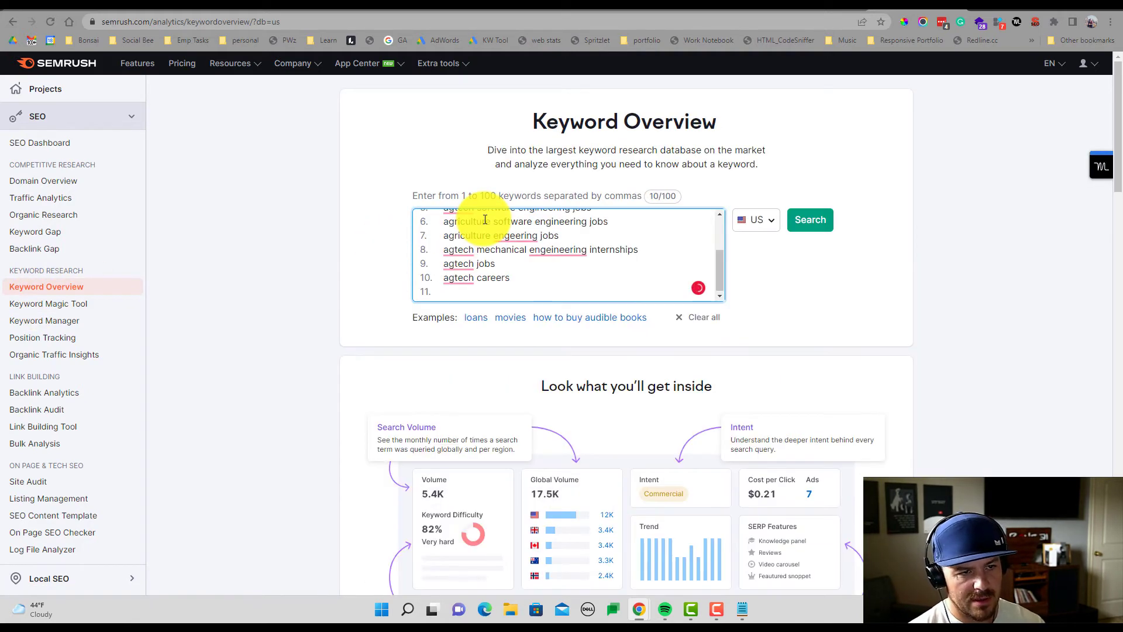
click(805, 220)
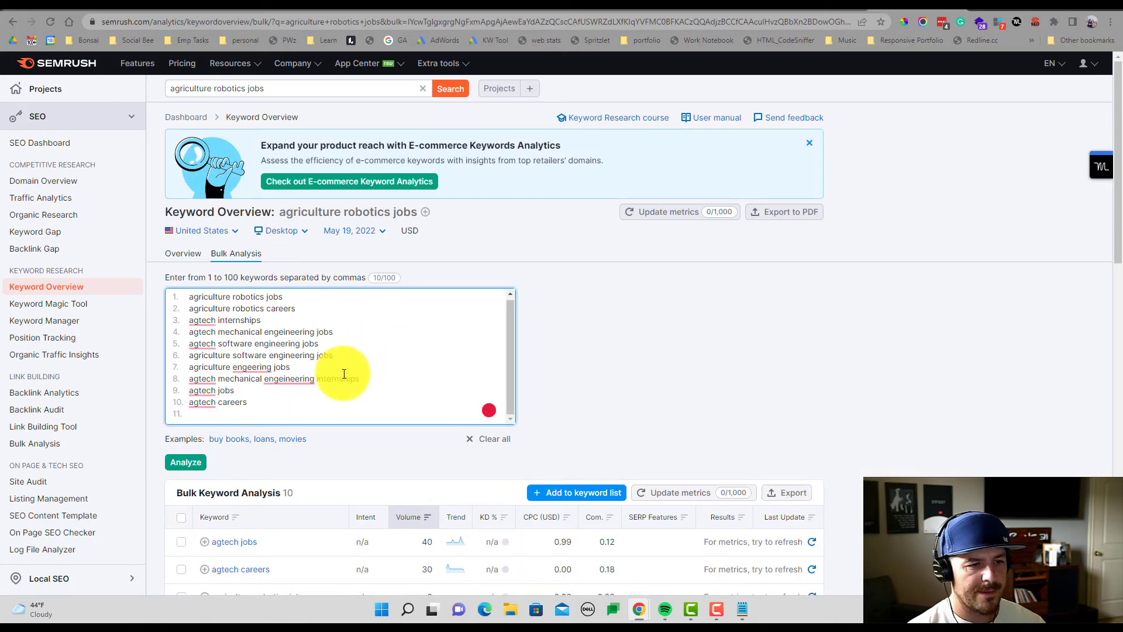
- Update the metrics of the six keywords without data, from "agriculture robotics careers" down to "agtech mechanical engeineering internships"
scroll(574, 310, down, 5)
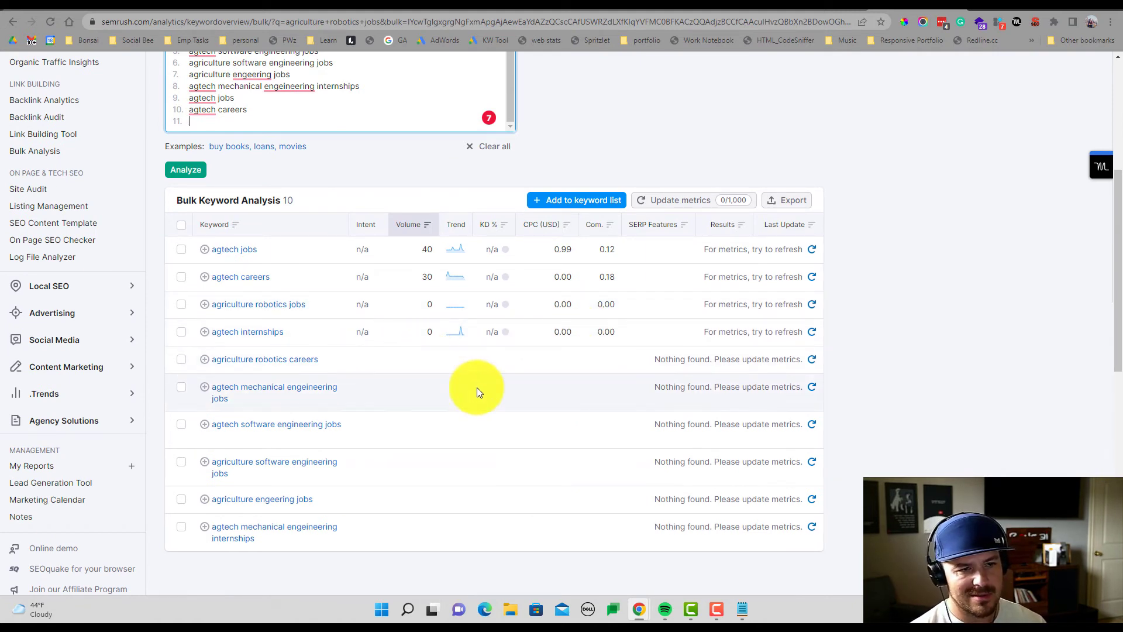
click(814, 360)
click(813, 387)
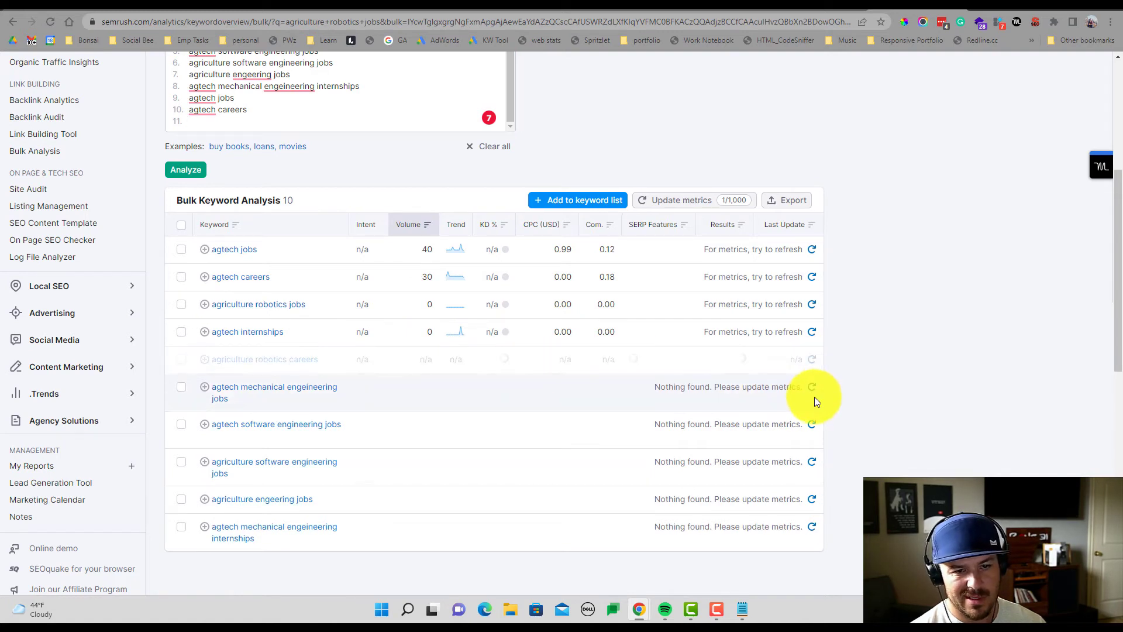
click(810, 428)
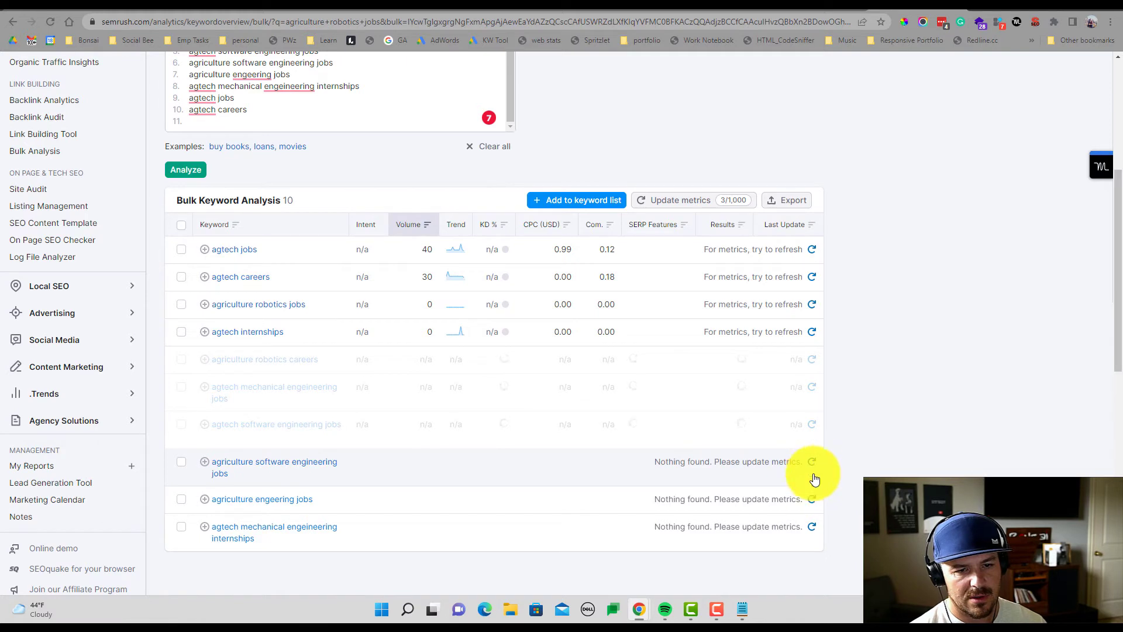
click(813, 462)
click(812, 499)
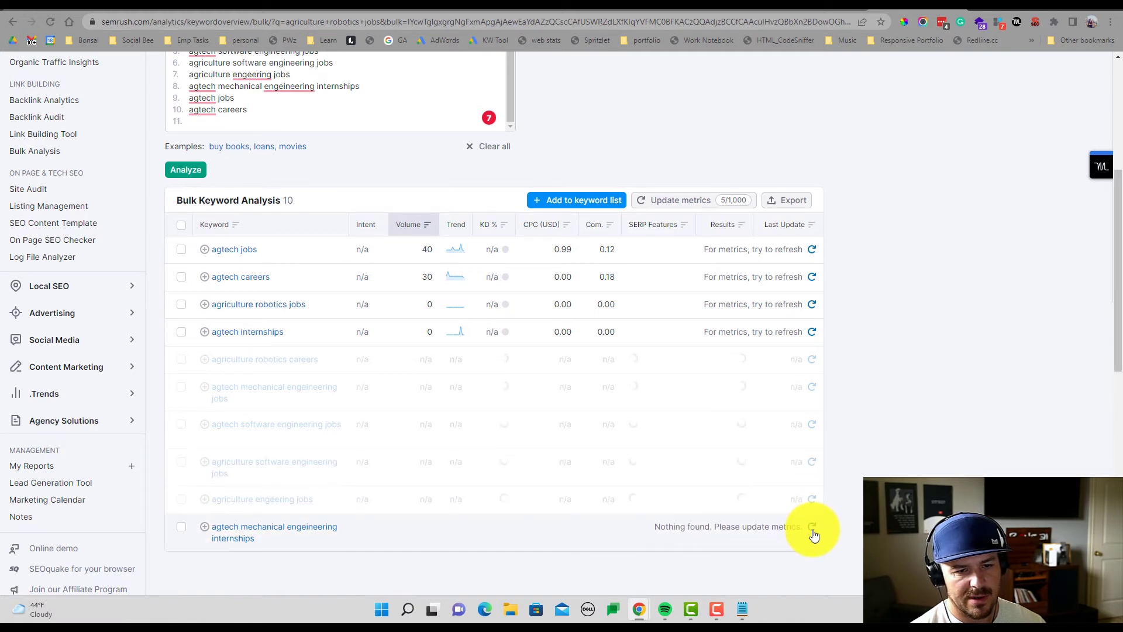
click(812, 526)
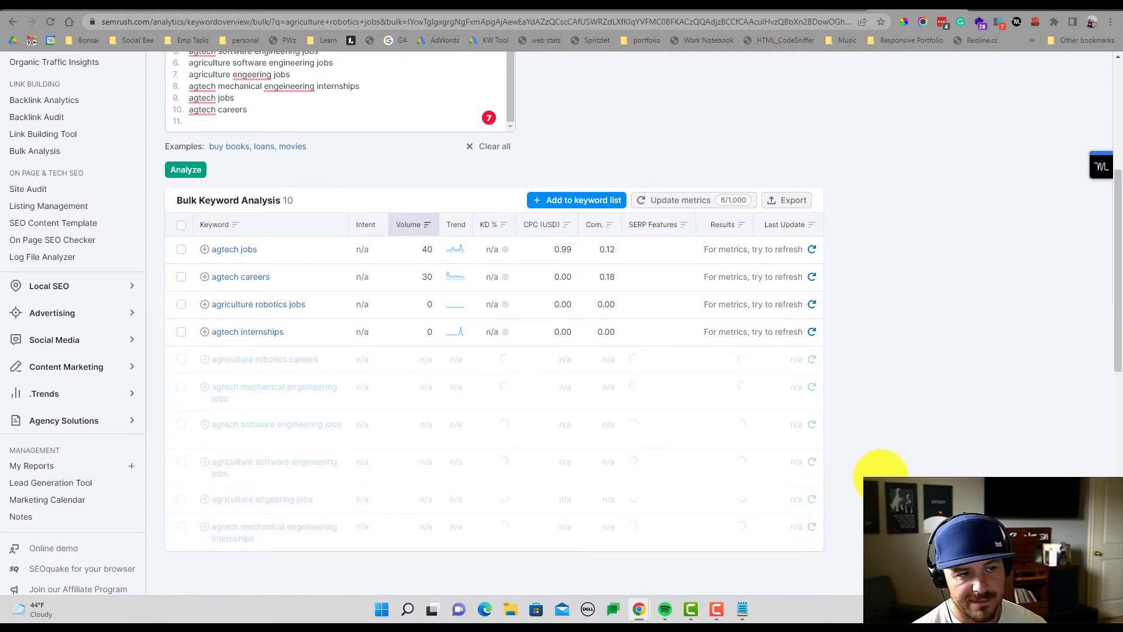
scroll(881, 472, up, 1)
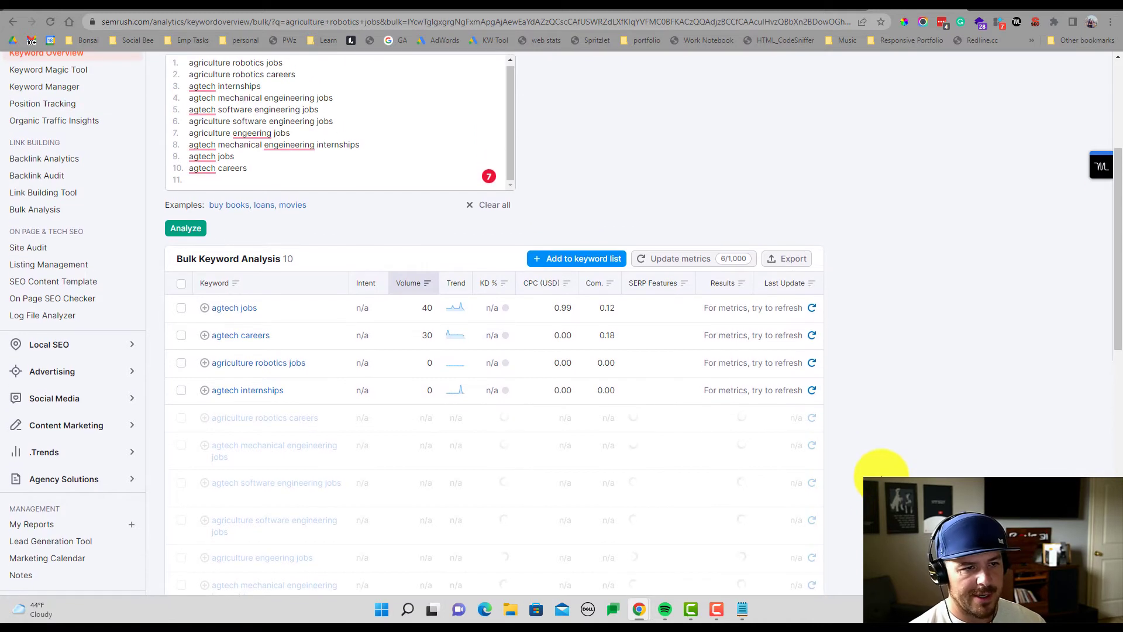
scroll(880, 472, down, 1)
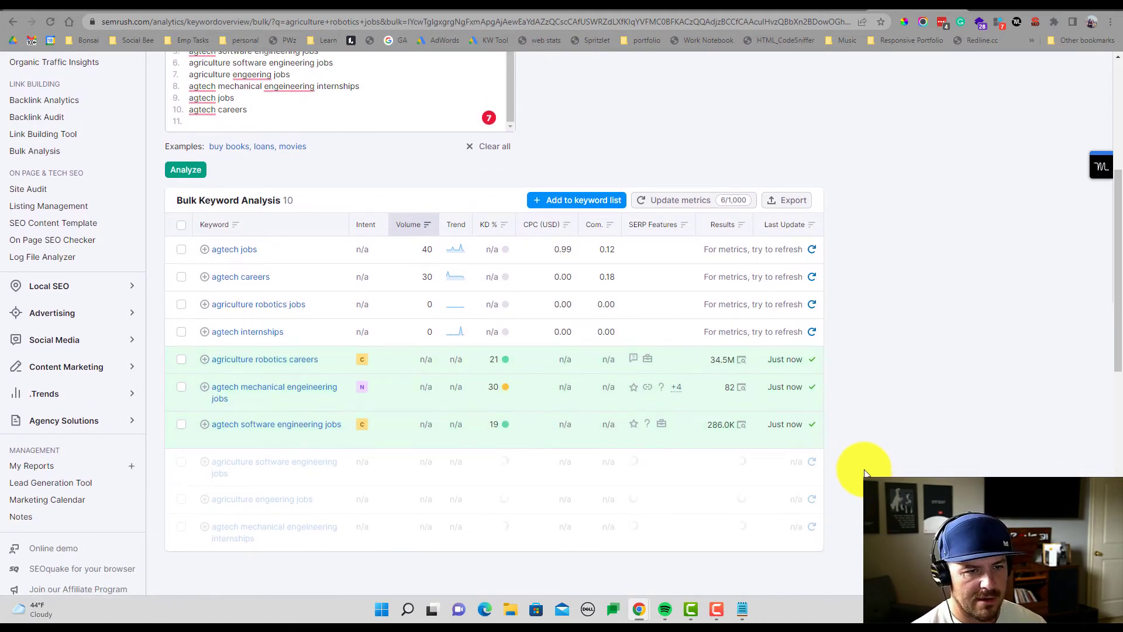
- Refresh the metrics for "agtech jobs", "agtech careers", "agriculture robotics jobs" and "agtech internships"
click(811, 251)
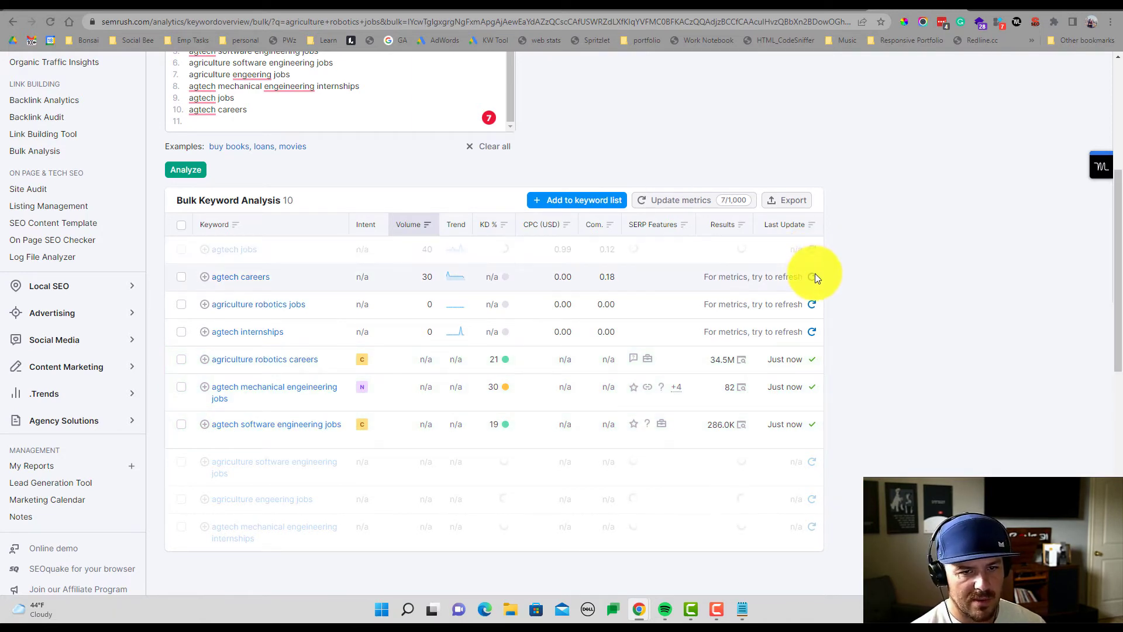
click(813, 278)
click(810, 303)
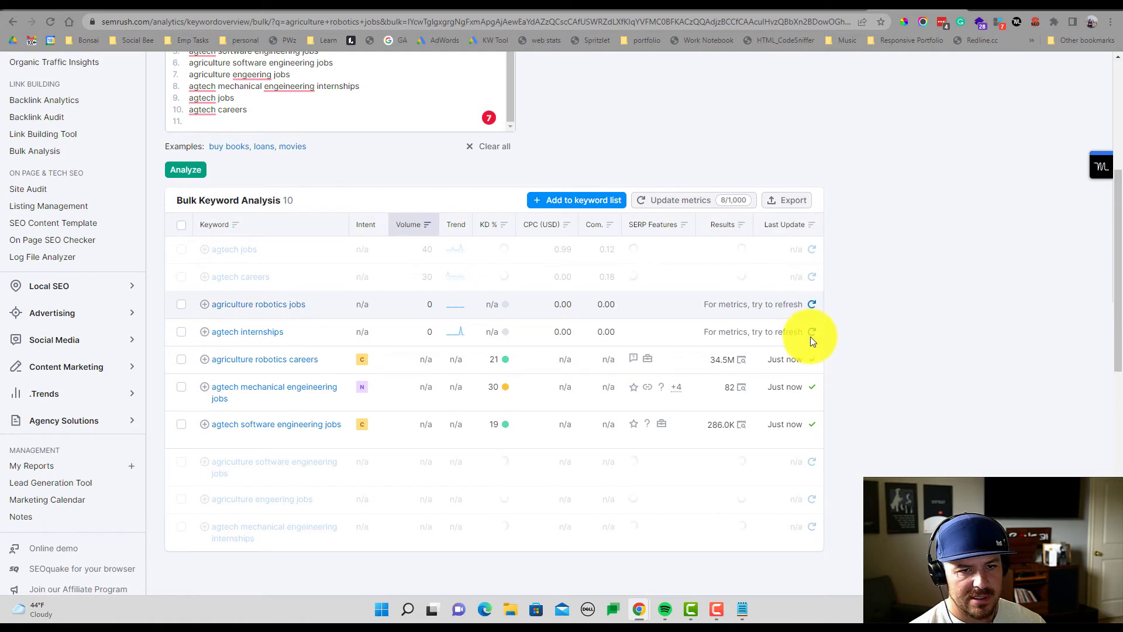
click(812, 332)
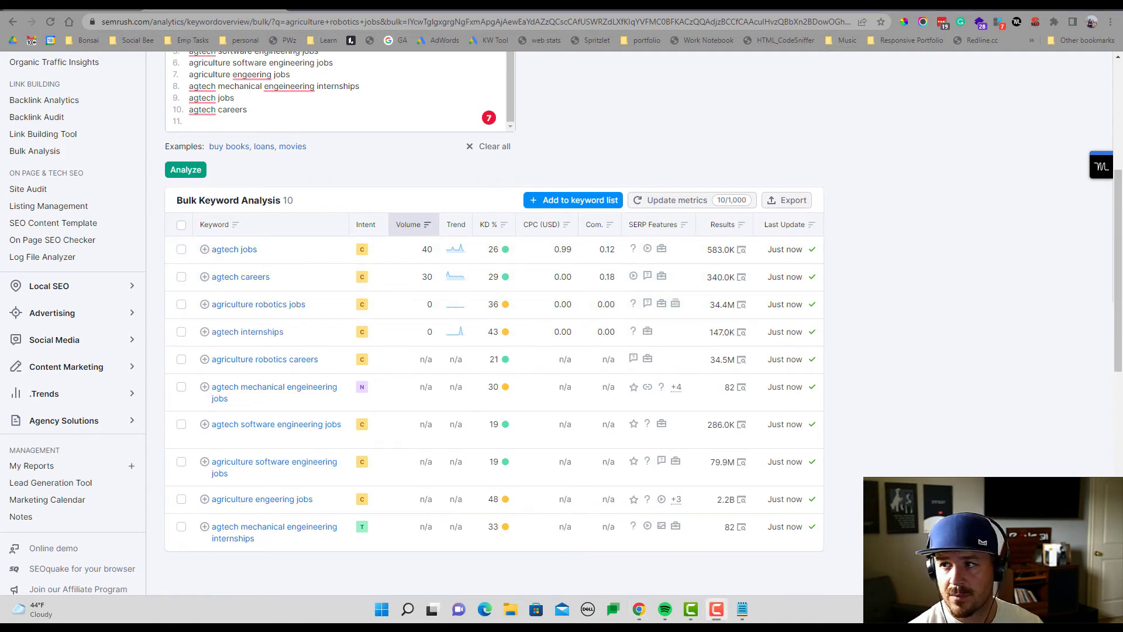
- Export all ten keywords of the bulk analysis as a CSV file into the Downloads folder
click(779, 207)
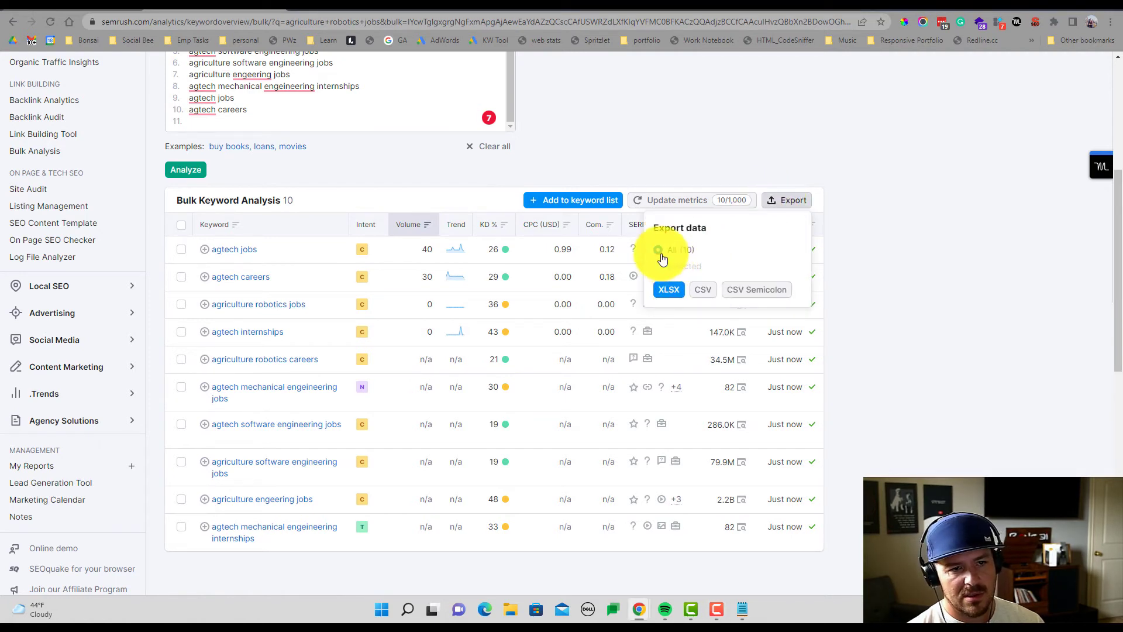
click(697, 293)
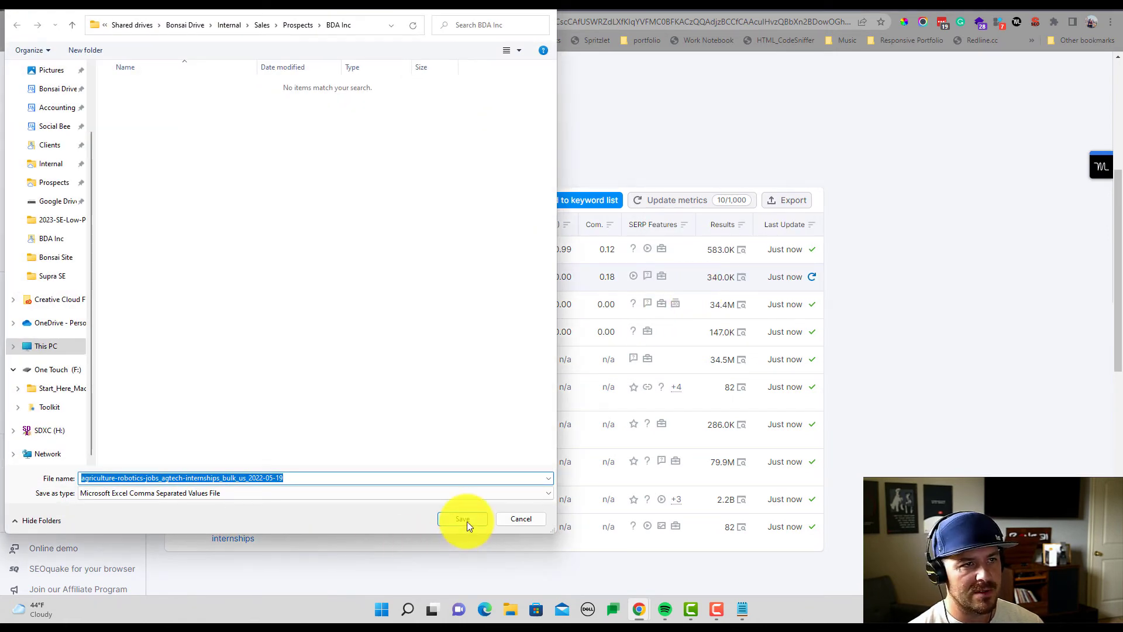
scroll(43, 117, up, 2)
click(43, 113)
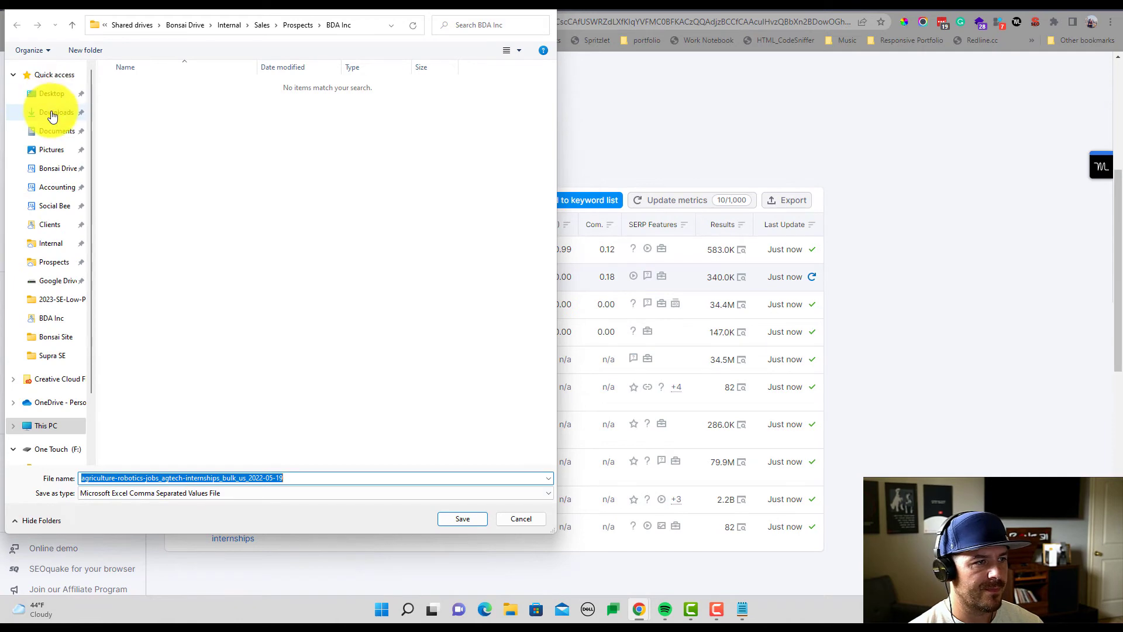
click(472, 520)
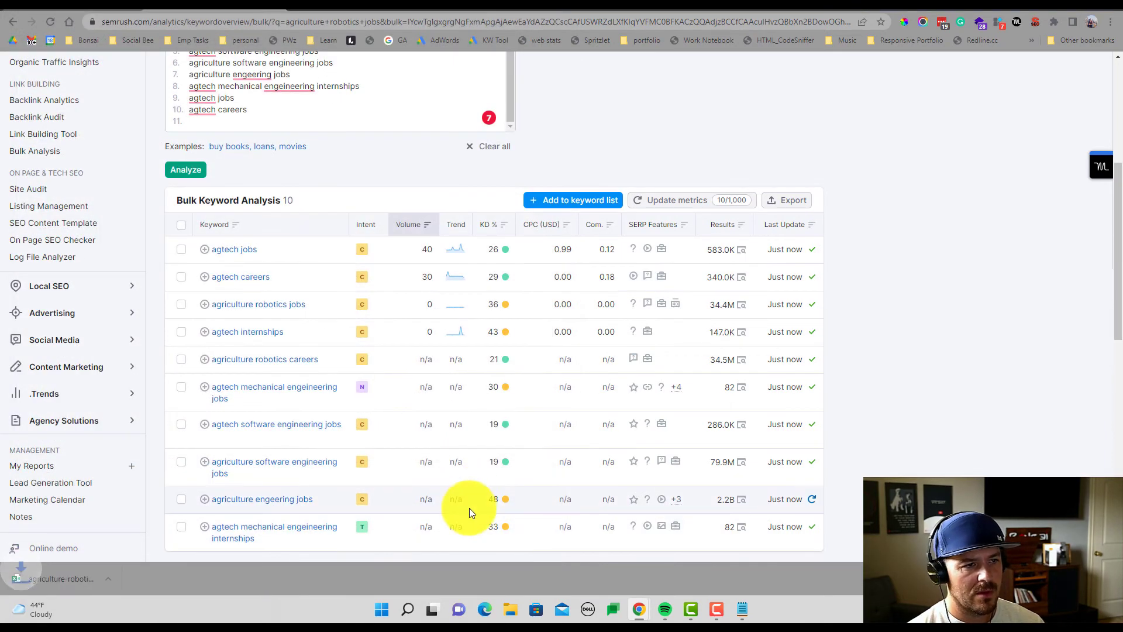
- Open the exported CSV and fit the Keyword, Volume, Keyword Difficulty, CPC (USD) and Competitive Density columns to their contents
click(82, 580)
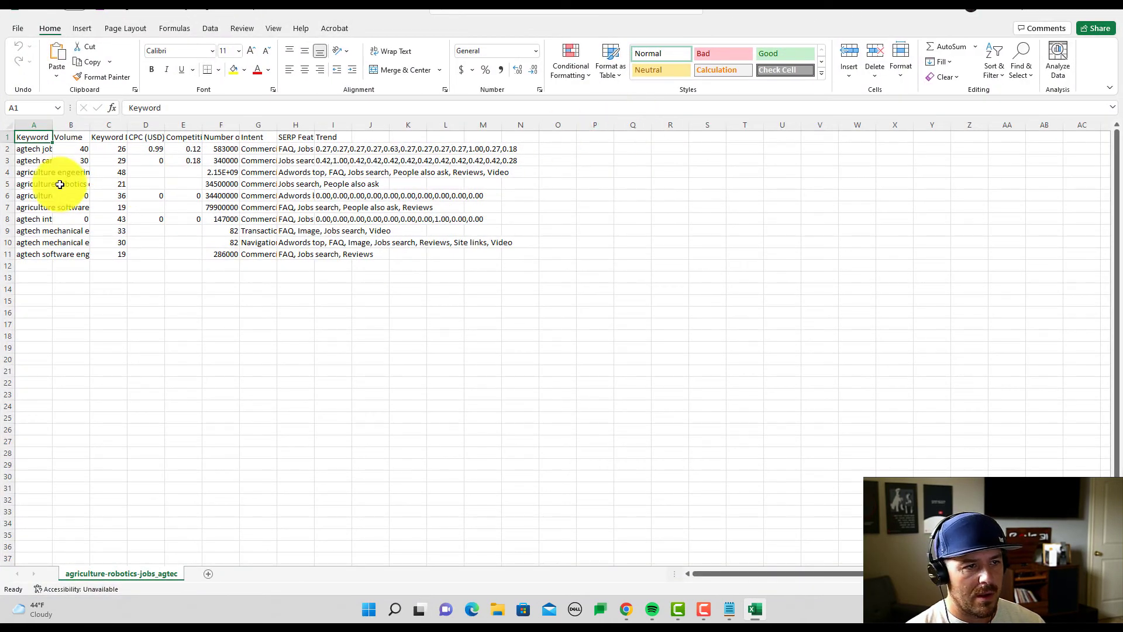
double_click(53, 125)
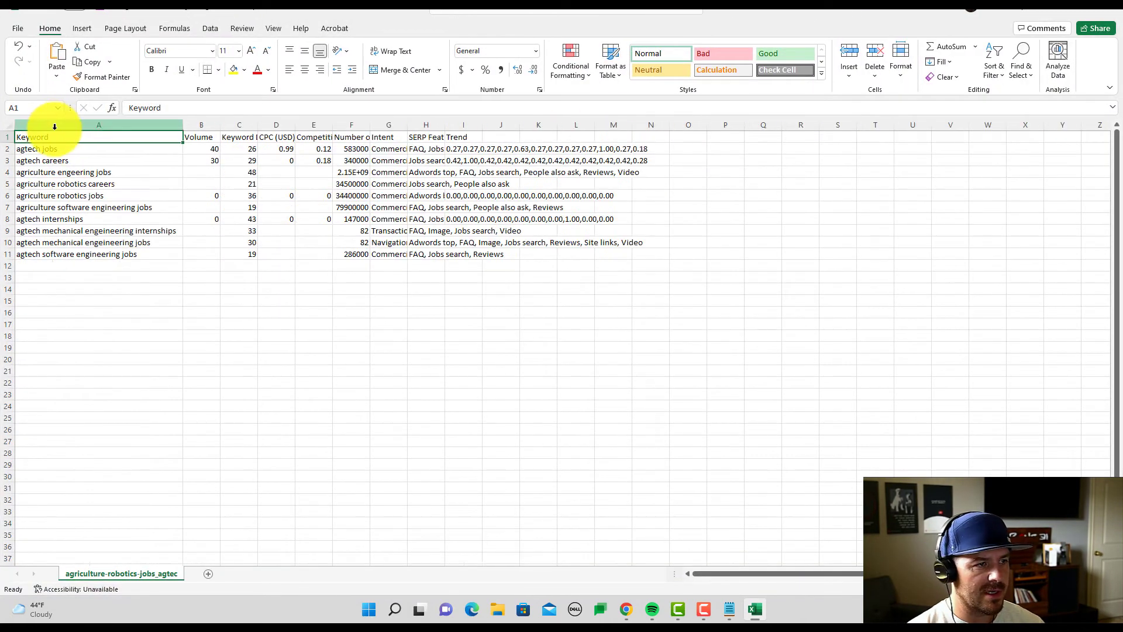
double_click(220, 125)
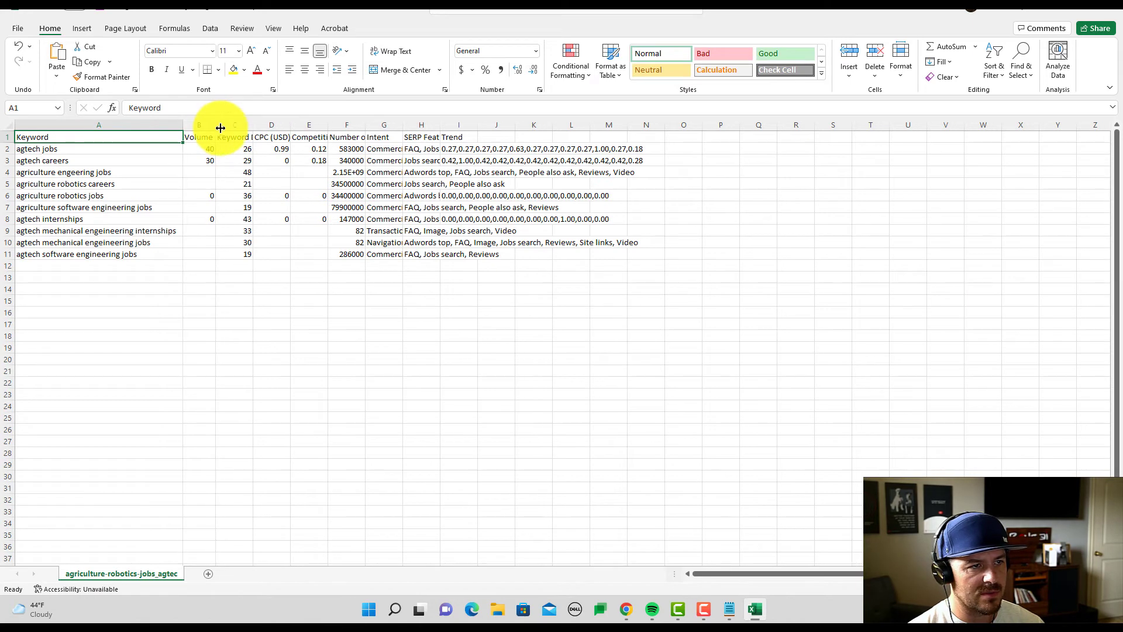
double_click(252, 125)
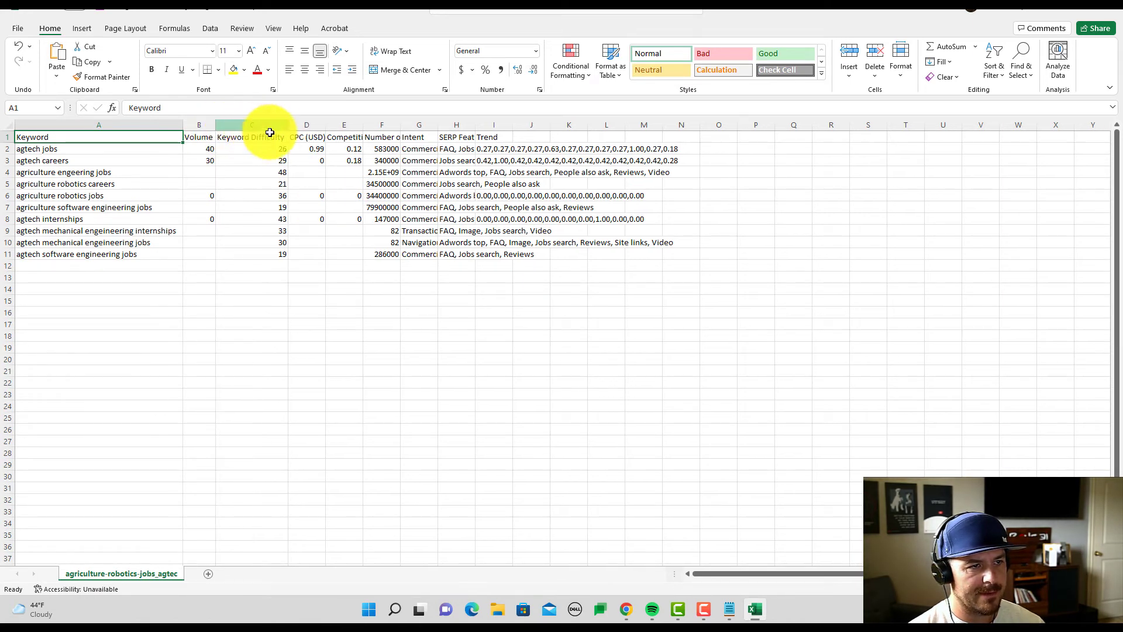
double_click(326, 125)
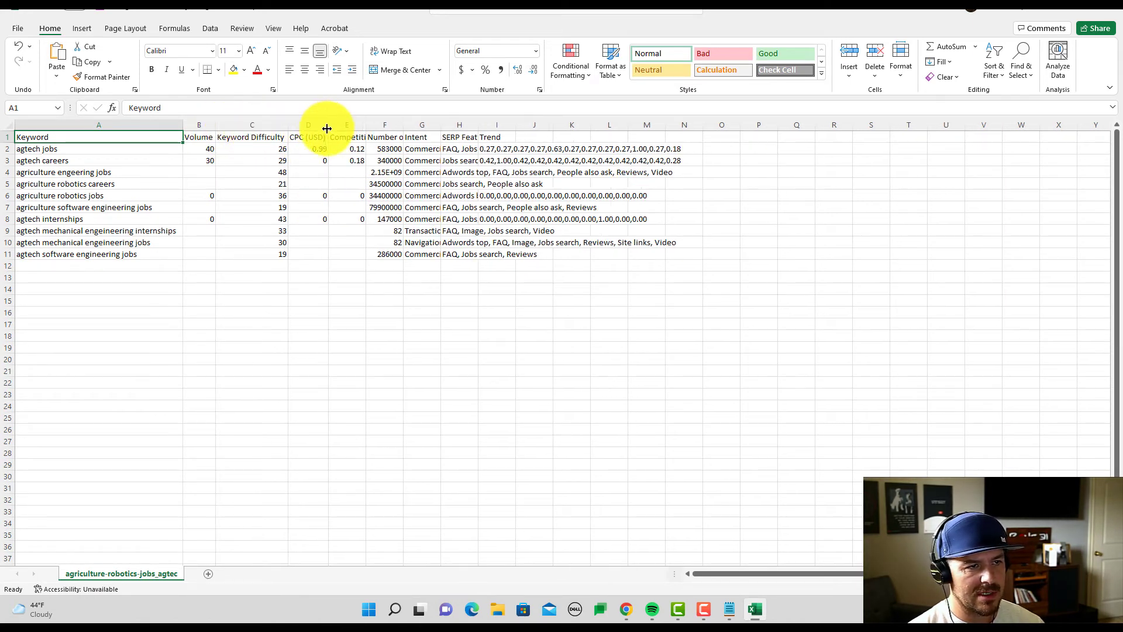
click(360, 126)
double_click(366, 126)
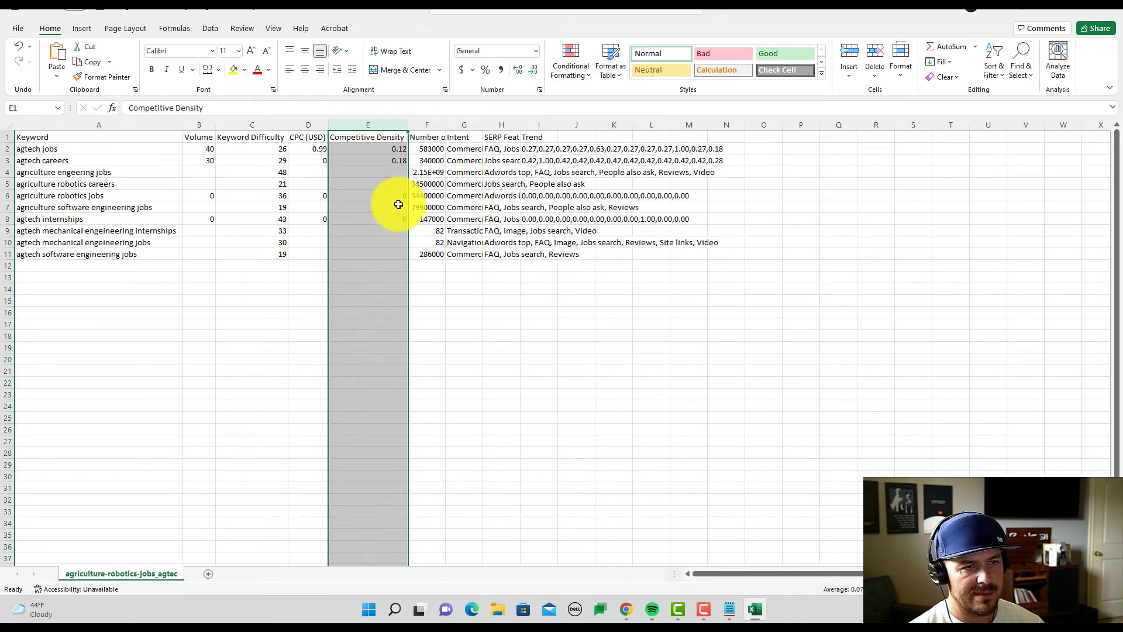
- Compare the exported CSV's columns with the Jobs/Careers cluster columns on the KW Clusters w/ Data (LOCATION) sheet
click(110, 207)
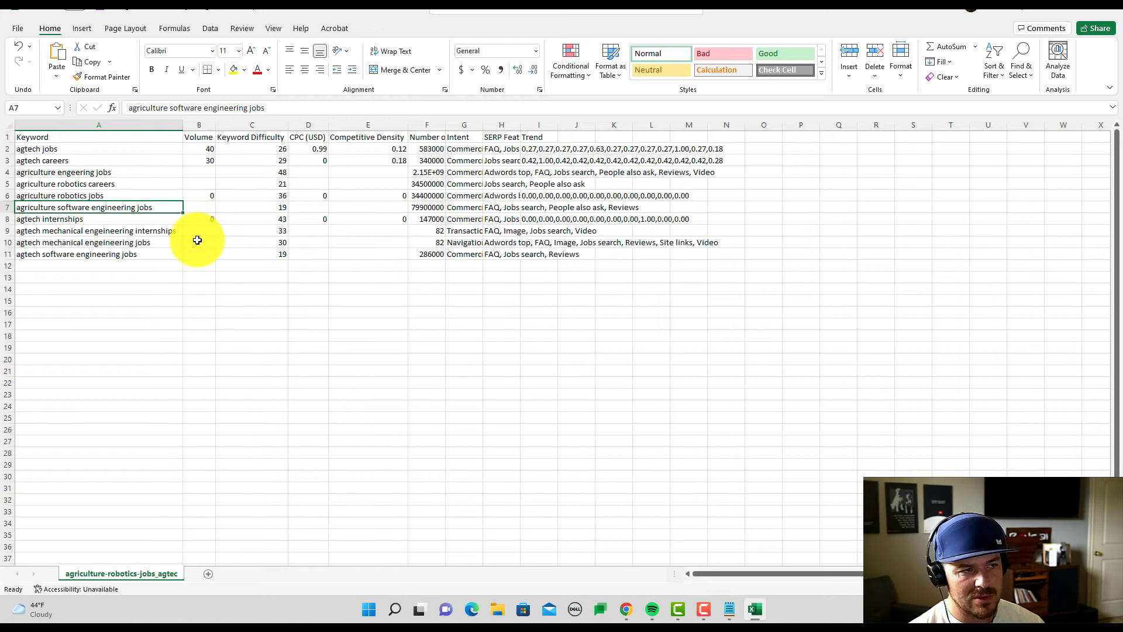
click(72, 151)
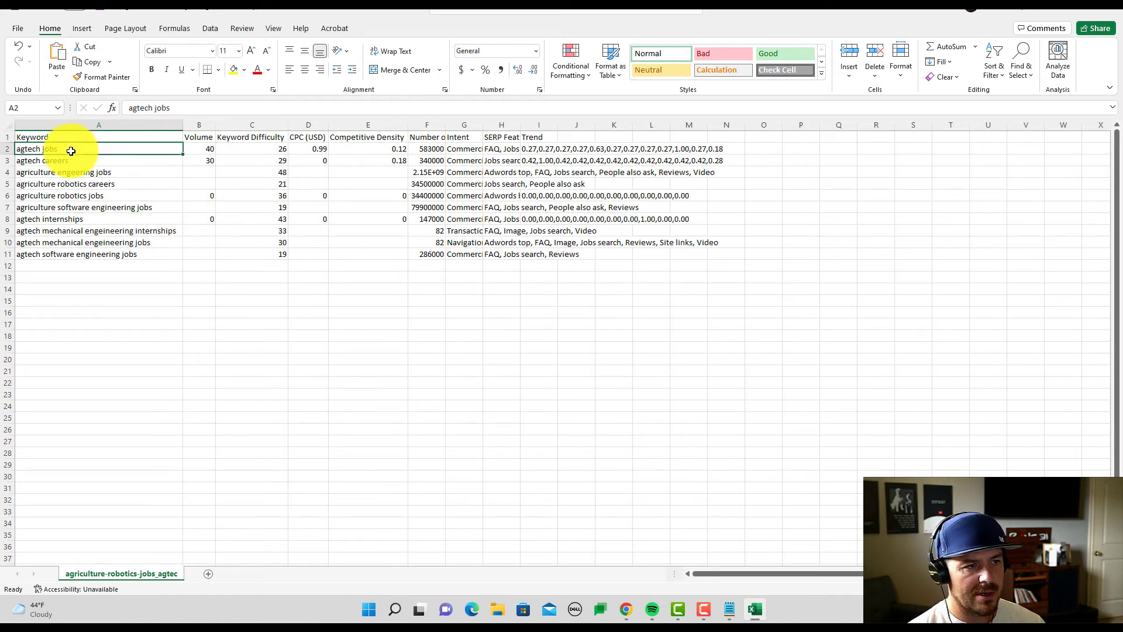
key(alt+Tab)
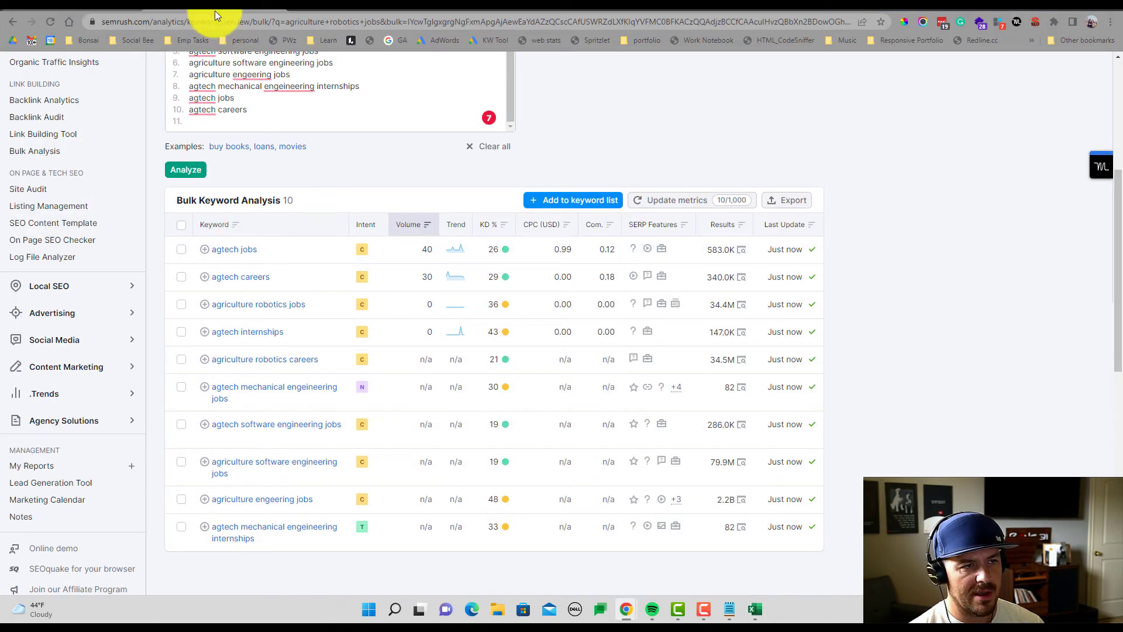
click(98, 9)
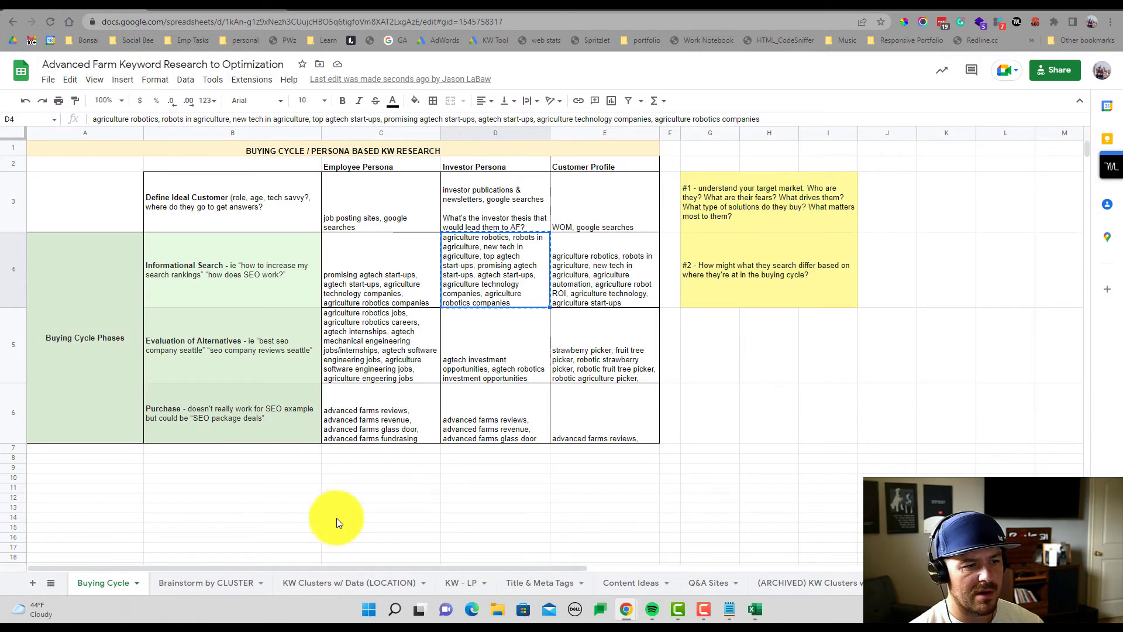
click(318, 584)
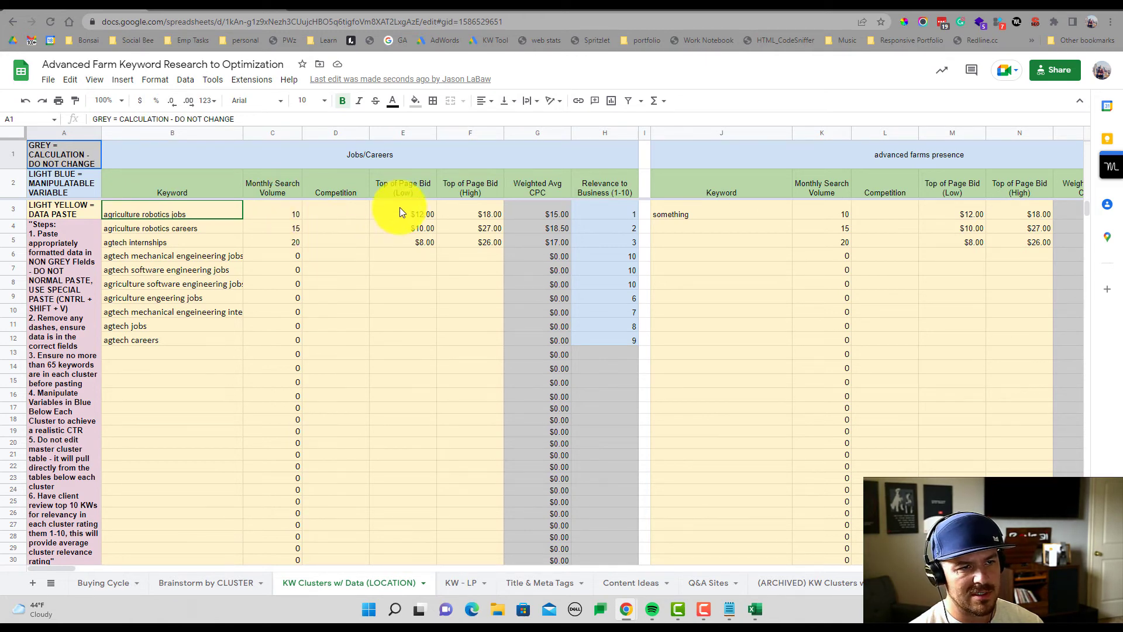
key(alt+Tab)
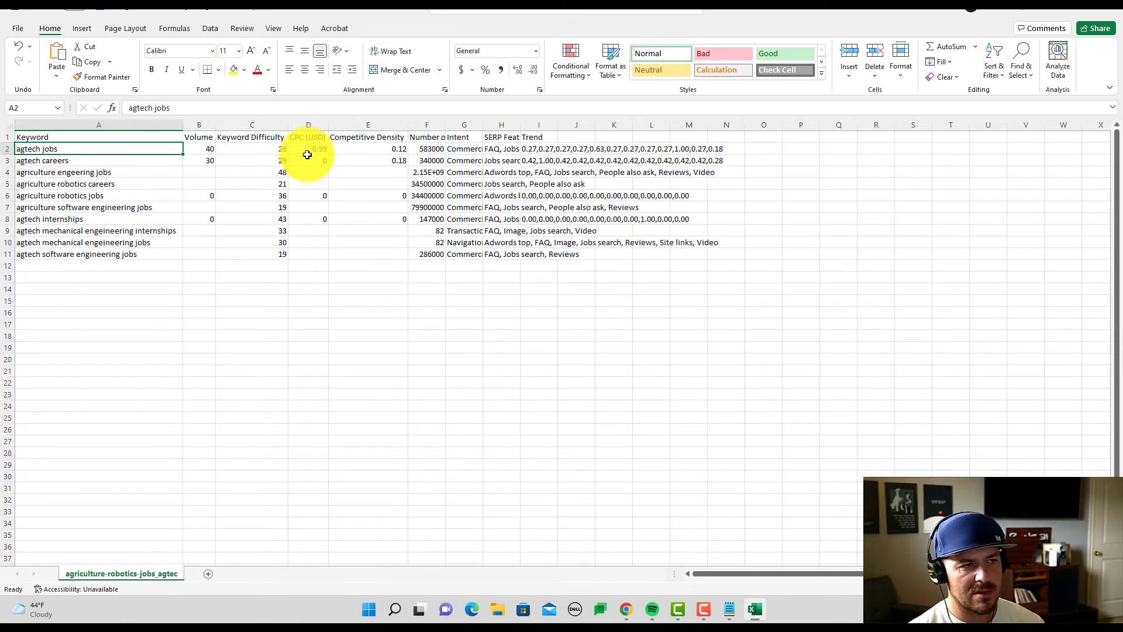
key(alt+Tab)
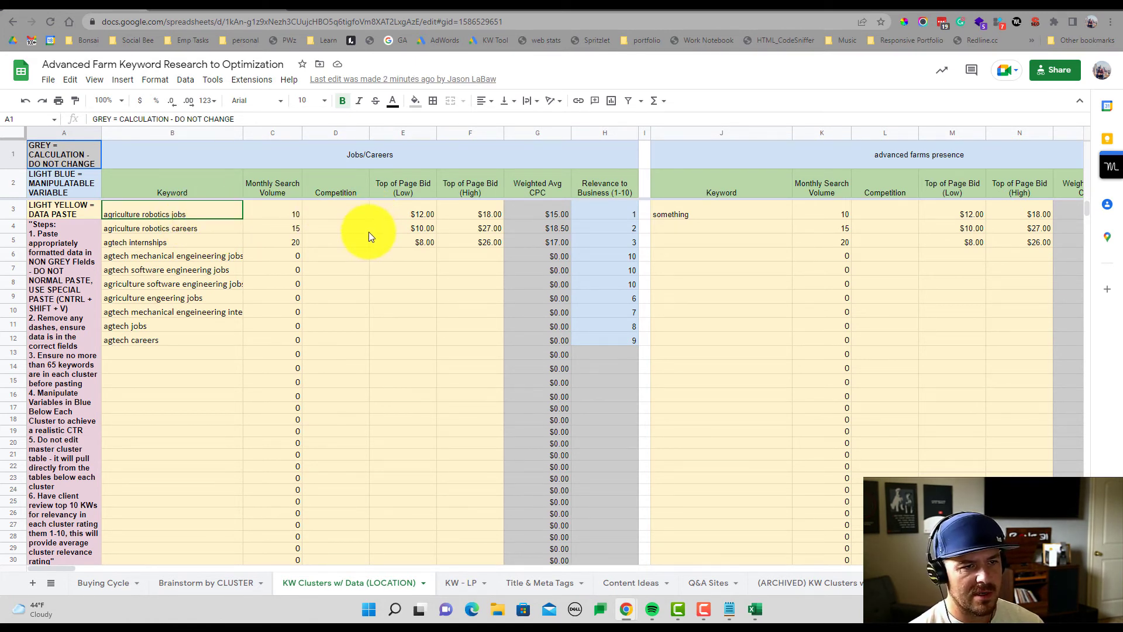
key(alt+Tab)
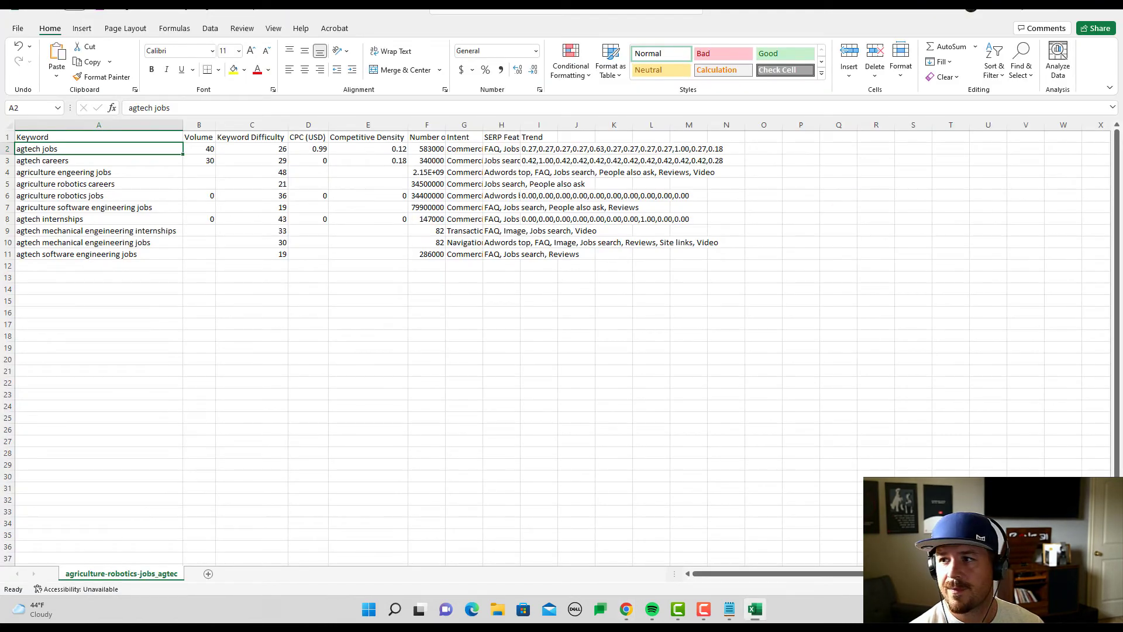
- Return to Semrush and examine the keyword overview of "agtech jobs", including its keyword variations and SERP analysis
key(alt+Tab)
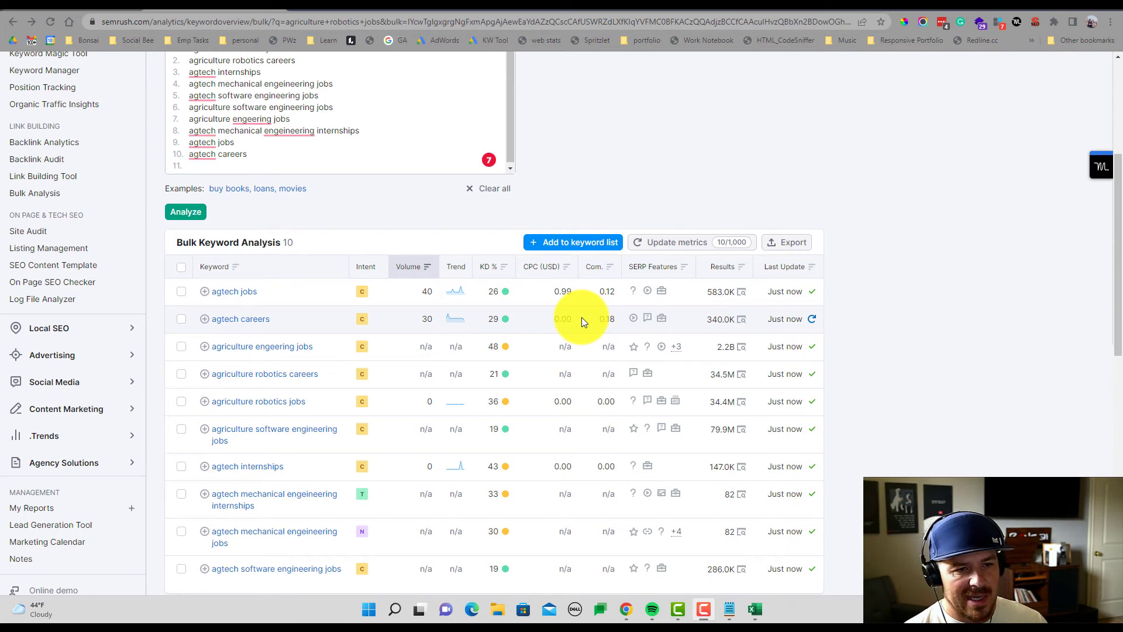
click(237, 292)
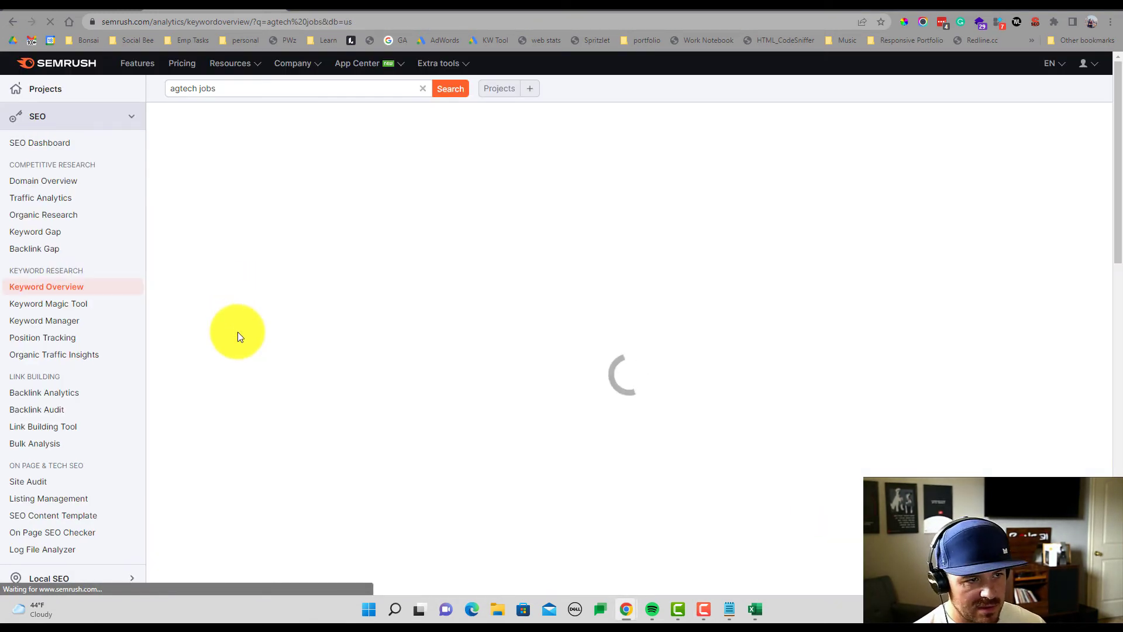
scroll(259, 344, down, 1)
scroll(259, 344, down, 2)
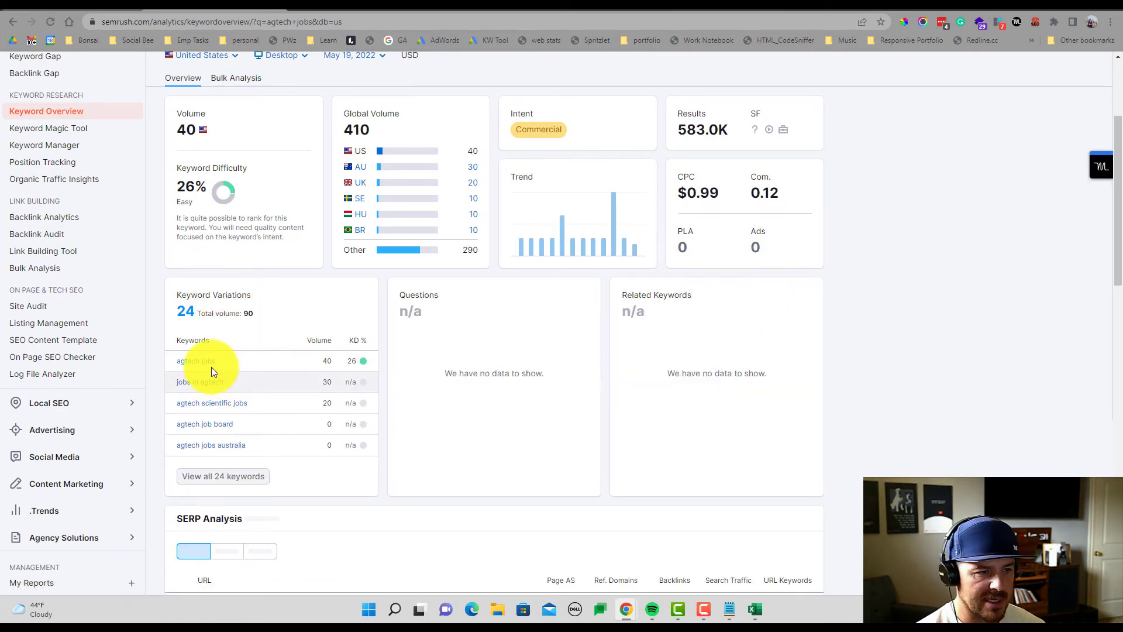
scroll(223, 371, up, 3)
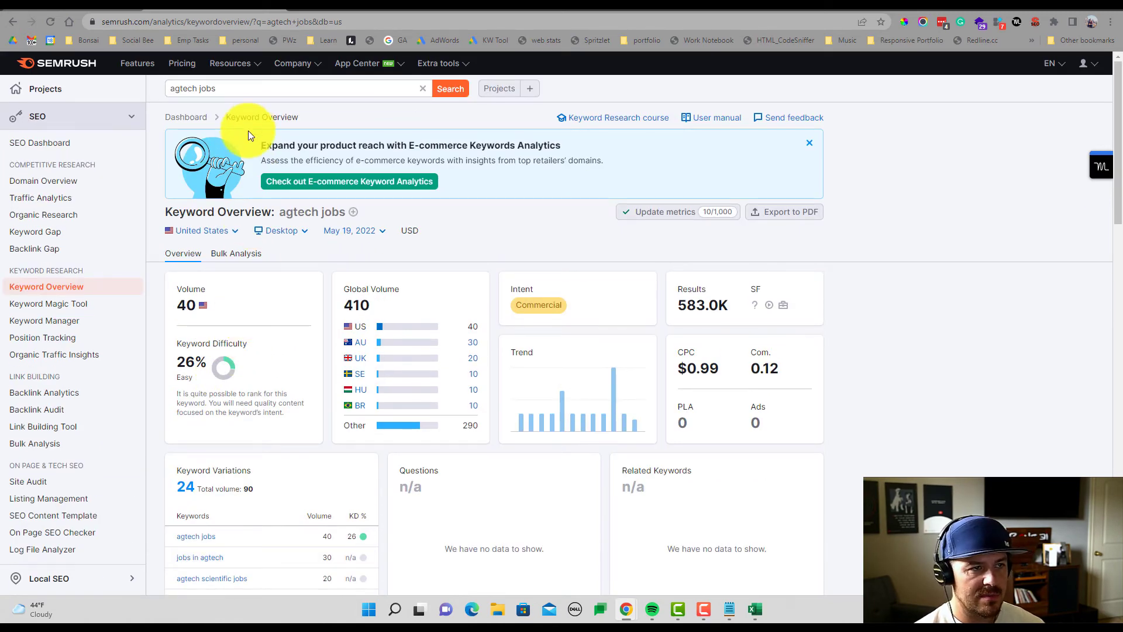
scroll(258, 353, down, 4)
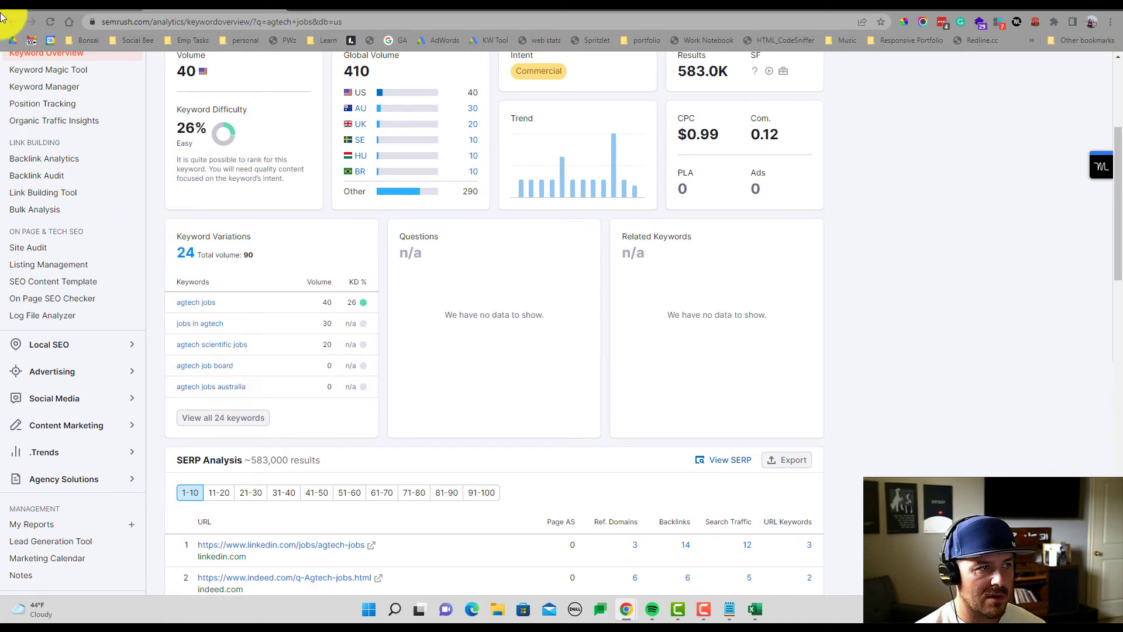
click(13, 22)
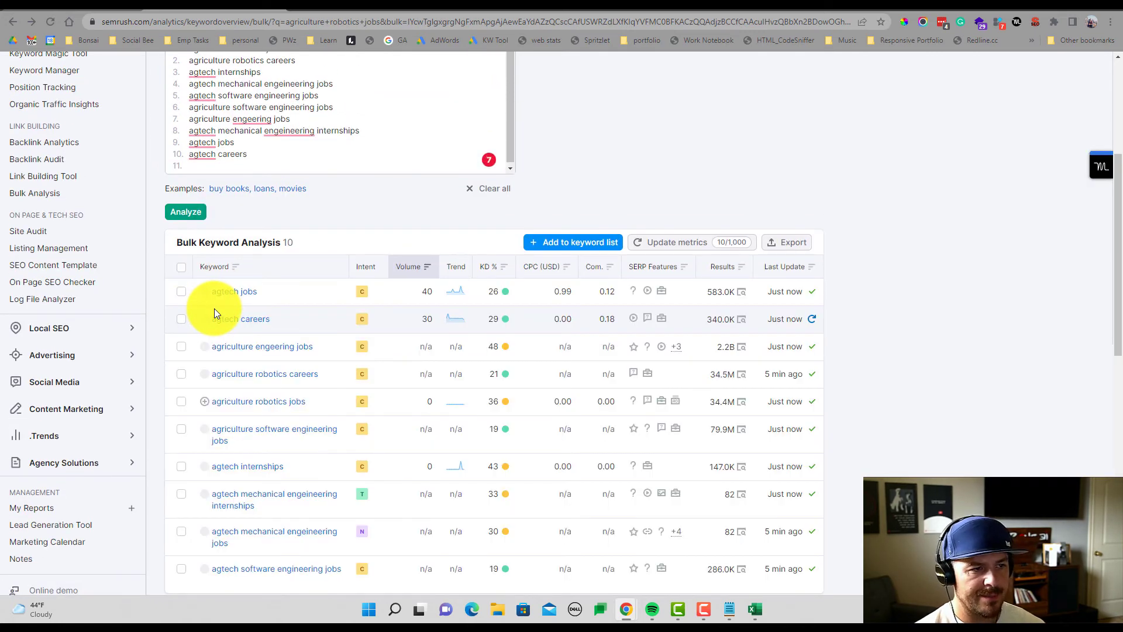
- Examine the keyword overview of "agtech careers" for variations and check the Jobs/Careers cluster in the research spreadsheet
click(233, 325)
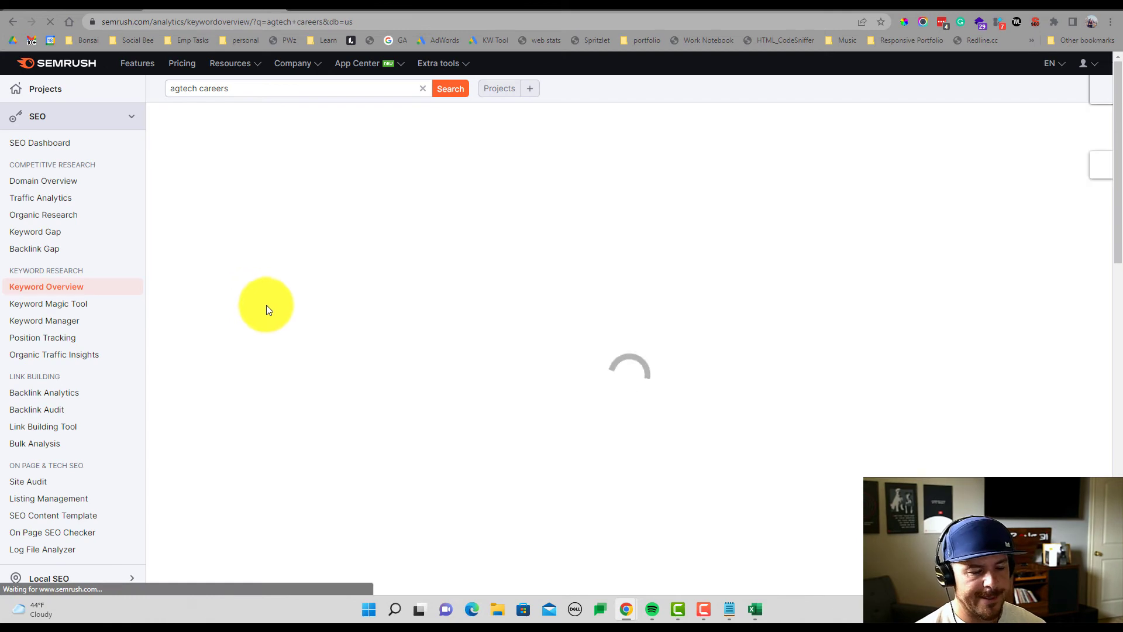
scroll(260, 352, down, 4)
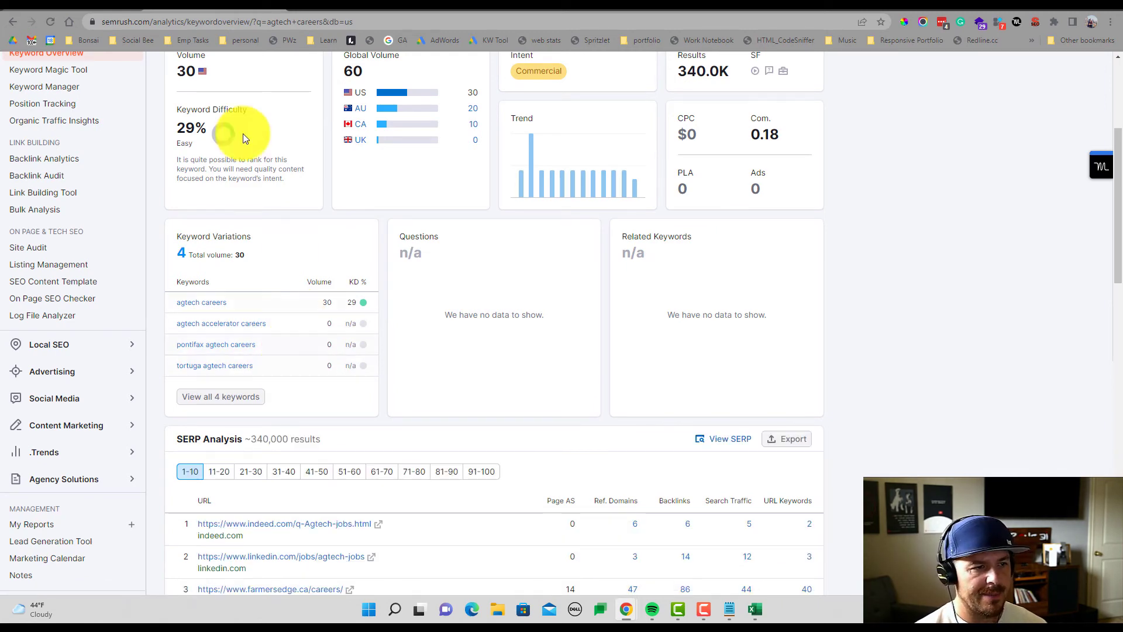
click(79, 8)
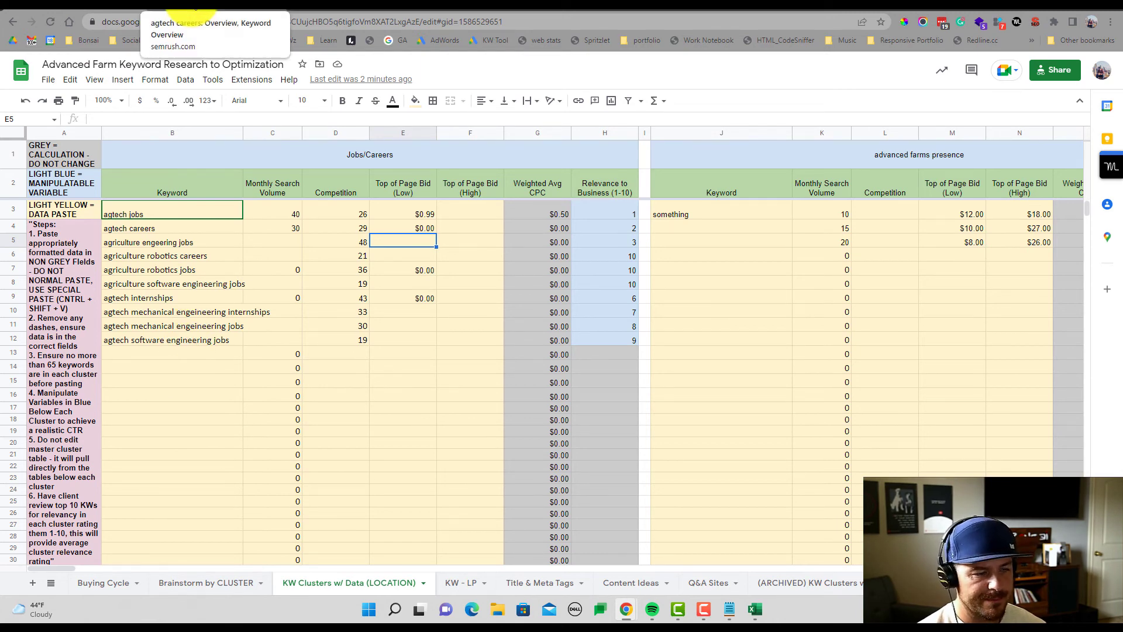
- Review the keyword variations and questions for "agriculture technology jobs" in Semrush, and return to the cluster sheet
click(193, 7)
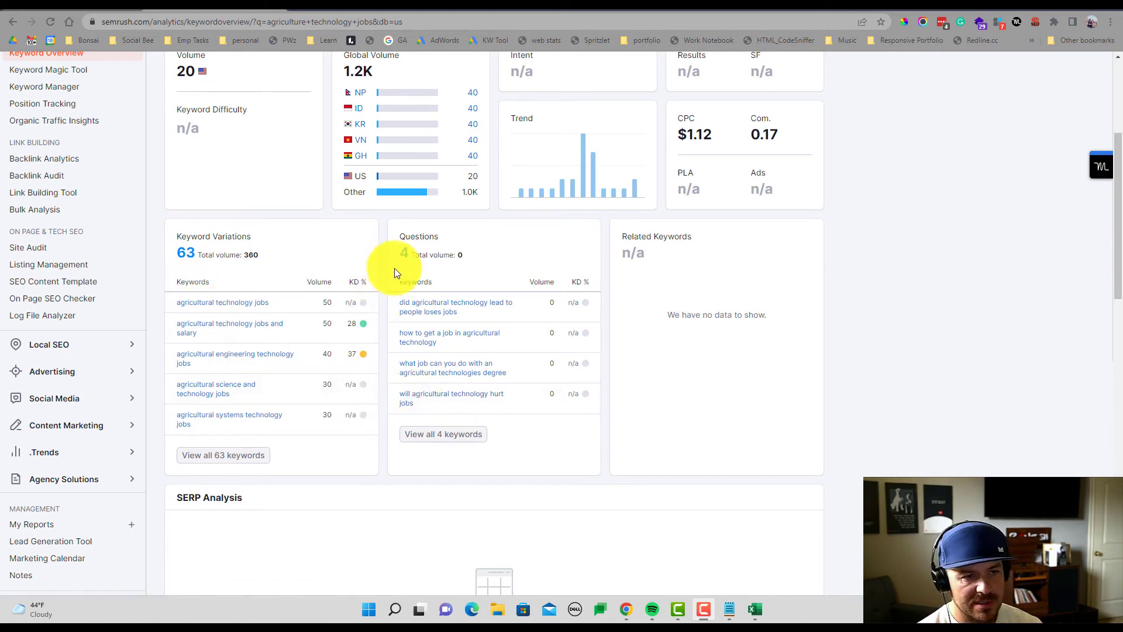
mouse_move(411, 268)
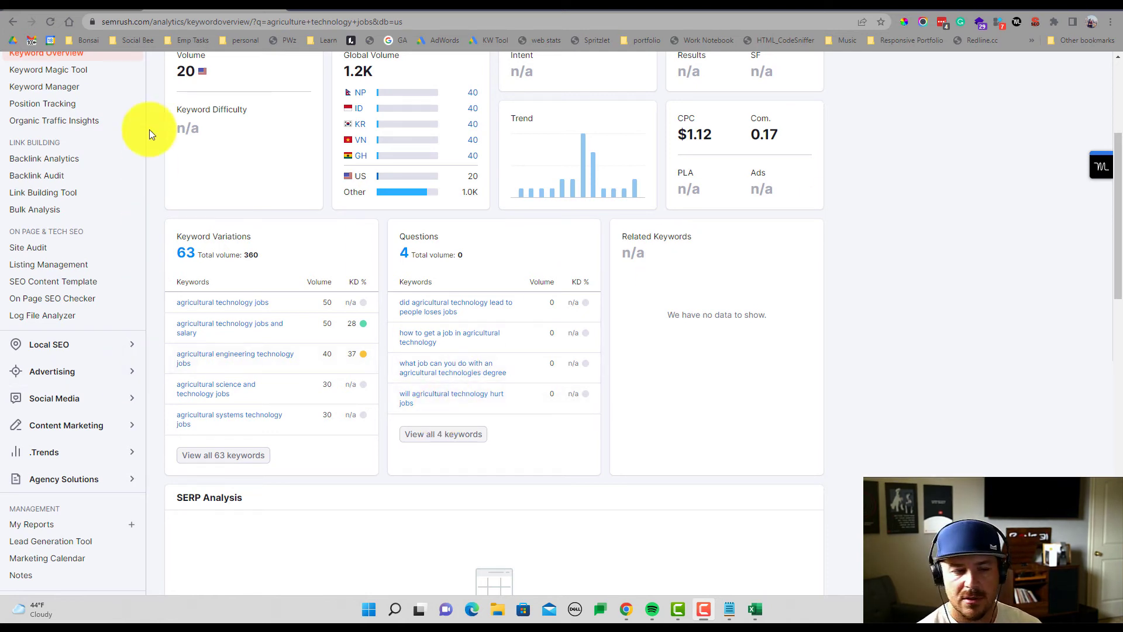
click(41, 2)
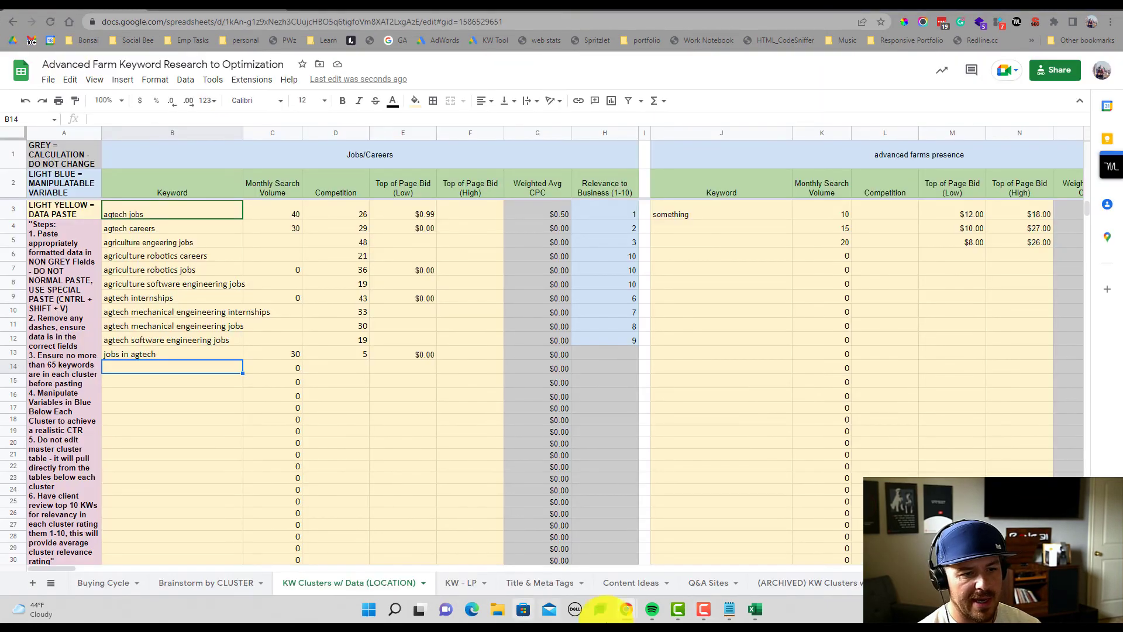
- Review the expanded Jobs/Careers keyword list, from "agtech jobs" and "agtech careers" down to the robotics jobs keywords
click(705, 583)
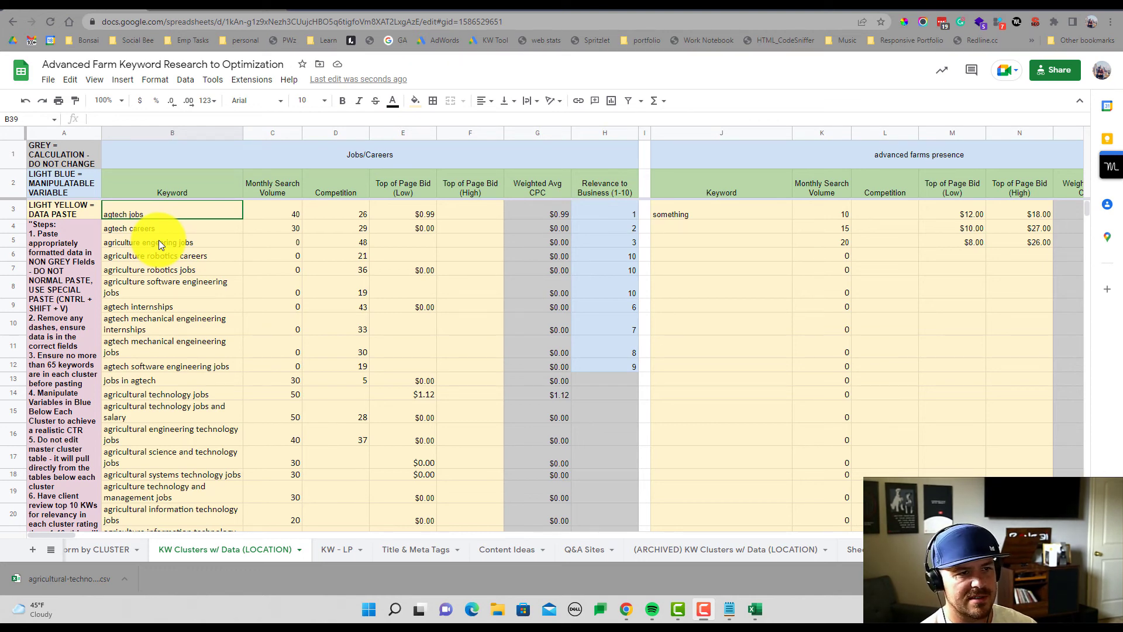
scroll(159, 240, down, 3)
scroll(159, 241, up, 3)
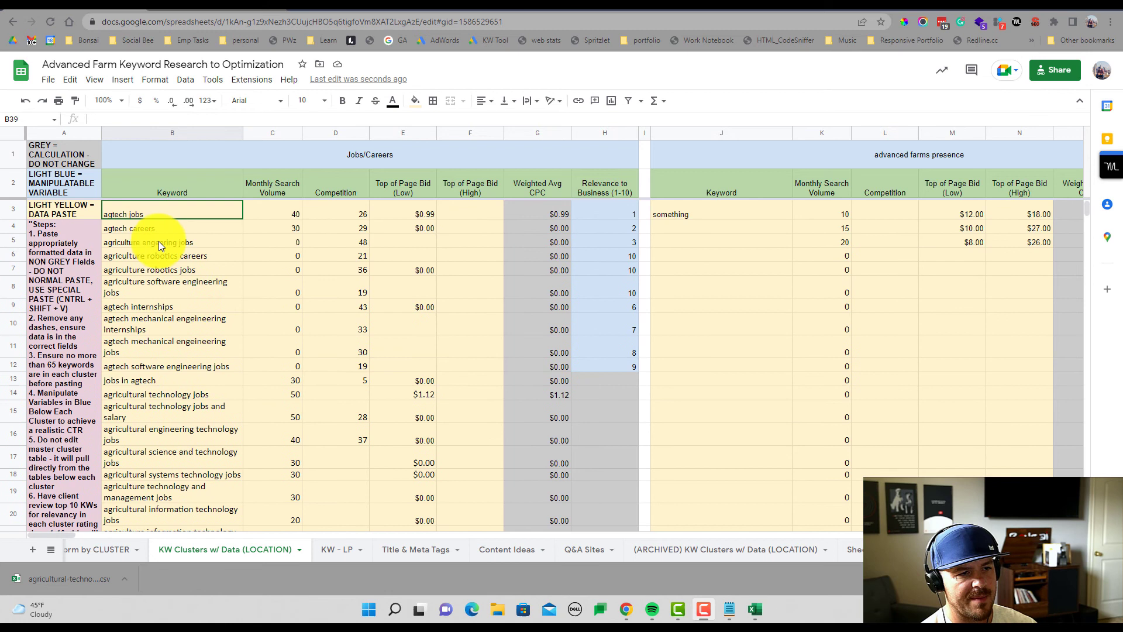
click(132, 227)
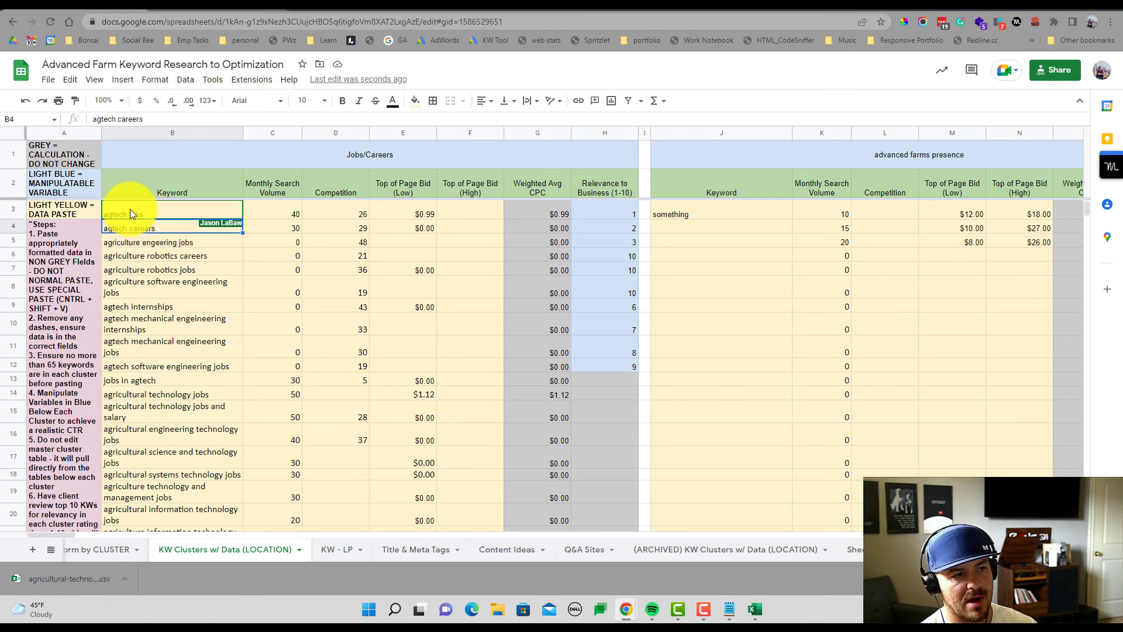
click(130, 209)
click(134, 233)
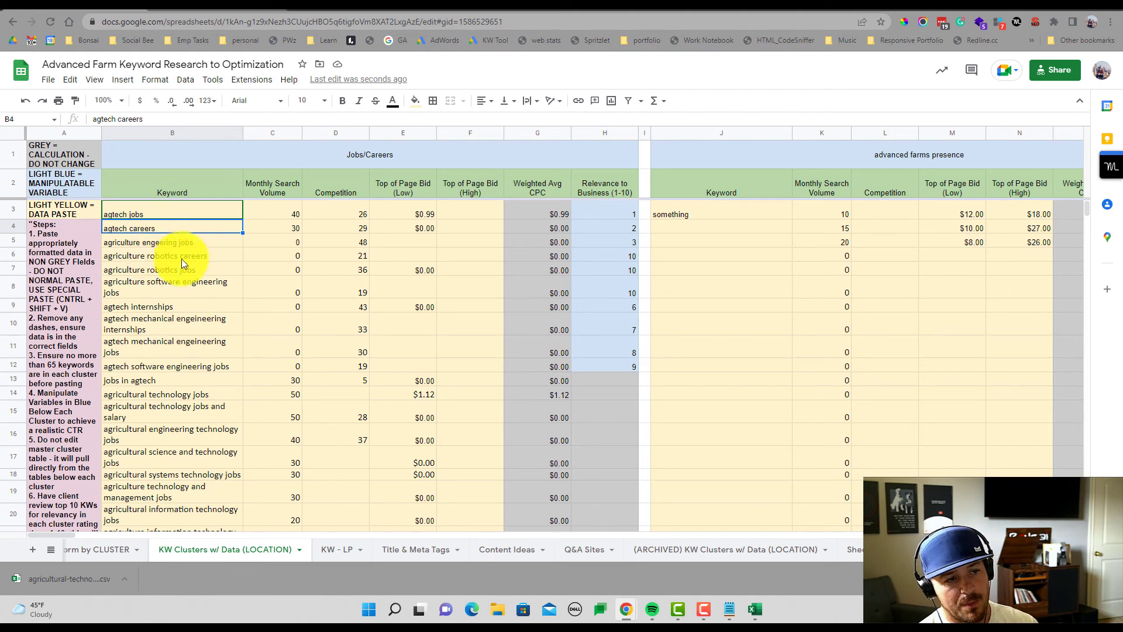
scroll(159, 279, down, 3)
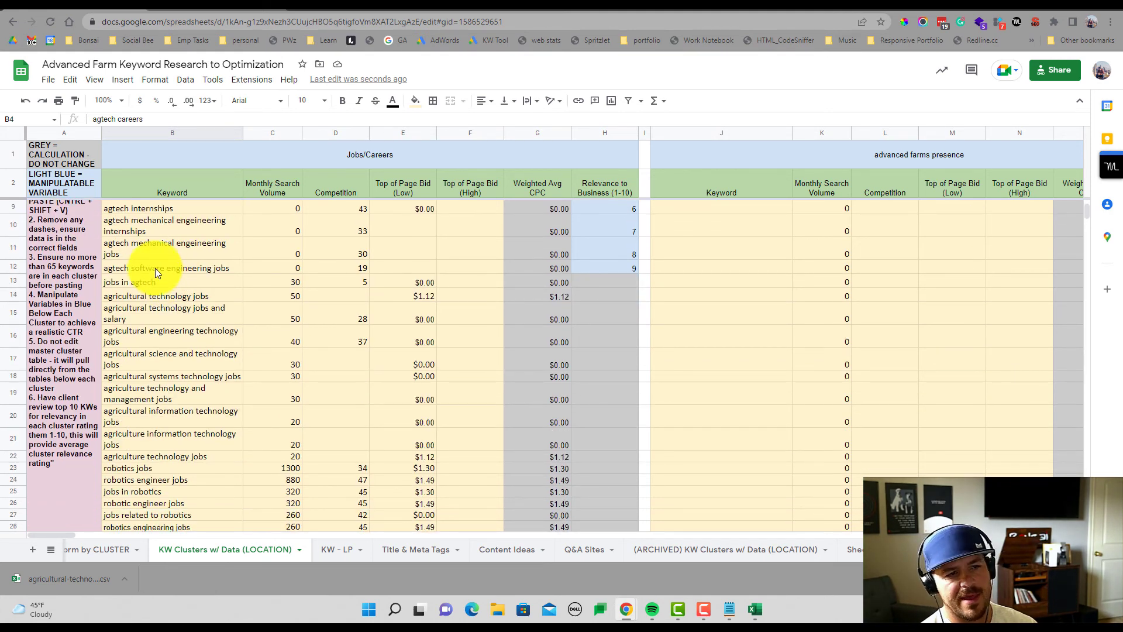
- Compare the original agtech keywords in the Jobs/Careers cluster with the added agricultural technology keywords, down to "robotics jobs"
scroll(155, 268, up, 3)
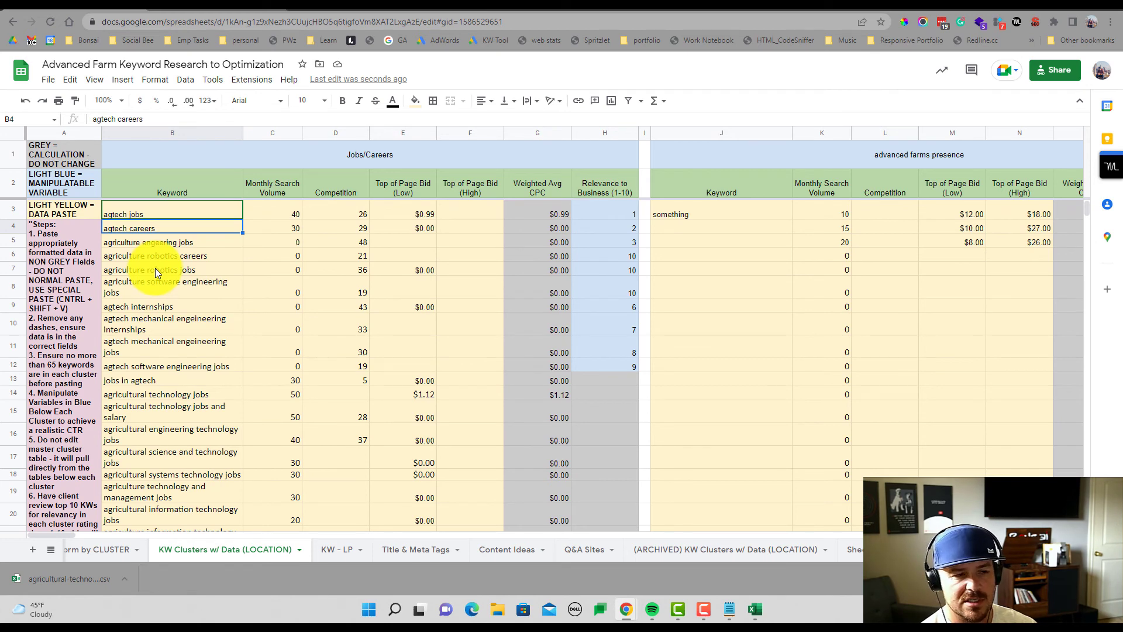
scroll(156, 267, down, 1)
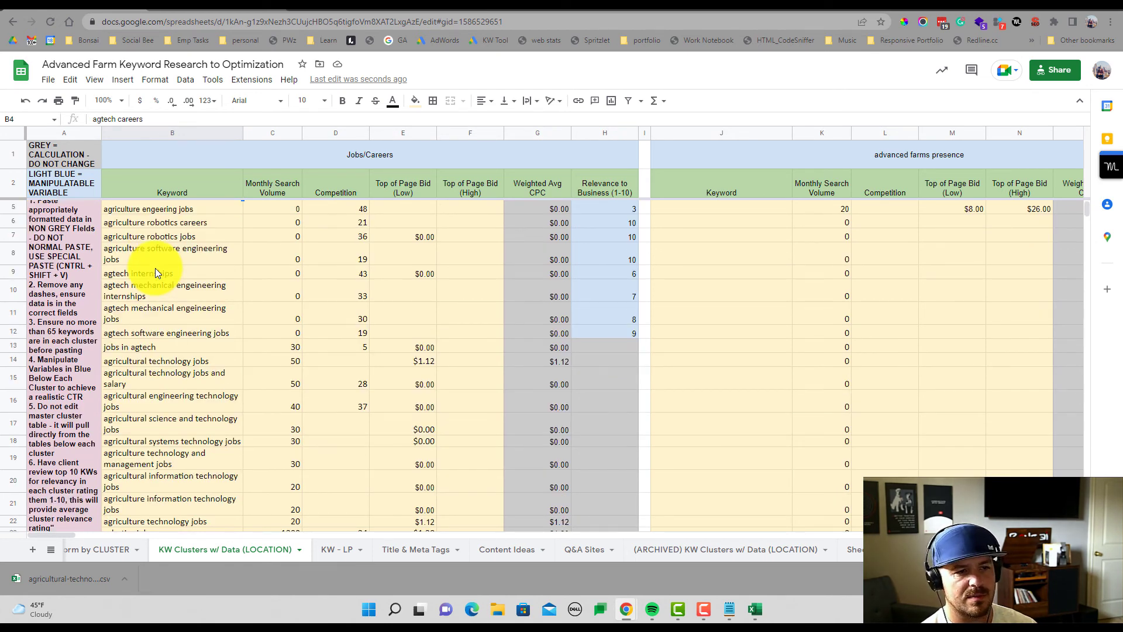
scroll(155, 268, down, 2)
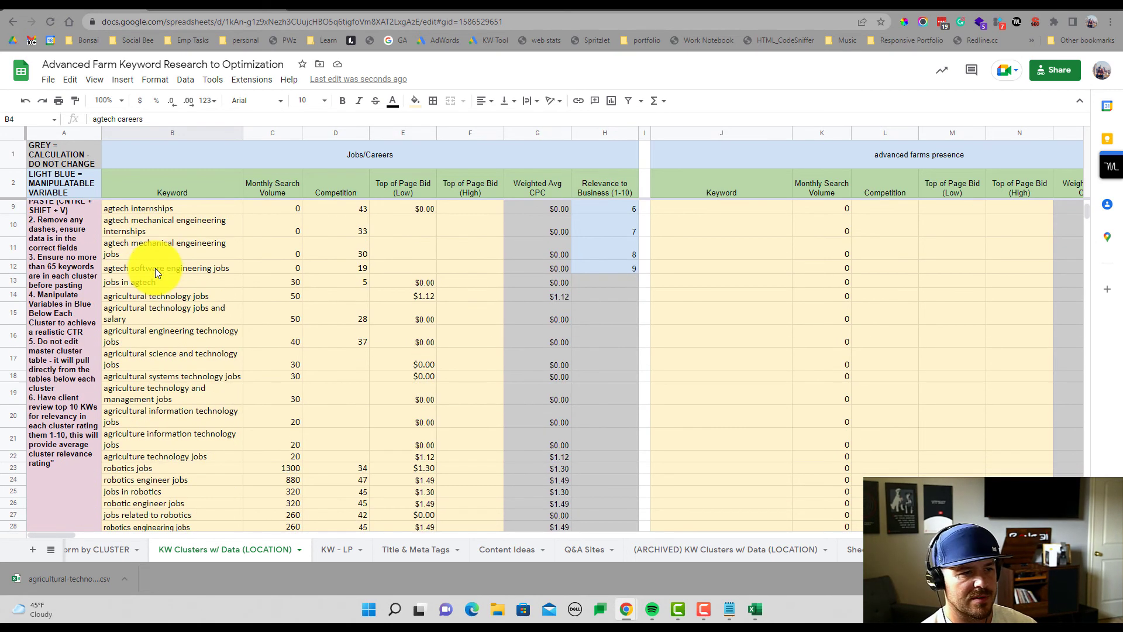
scroll(156, 268, up, 3)
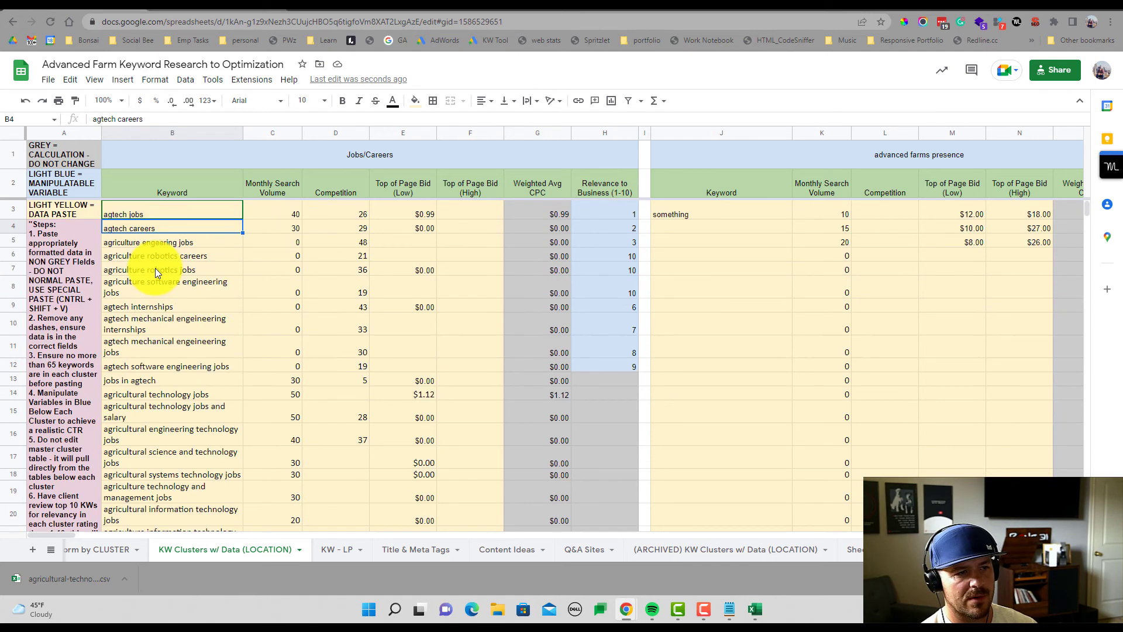
scroll(155, 268, down, 1)
scroll(187, 254, down, 3)
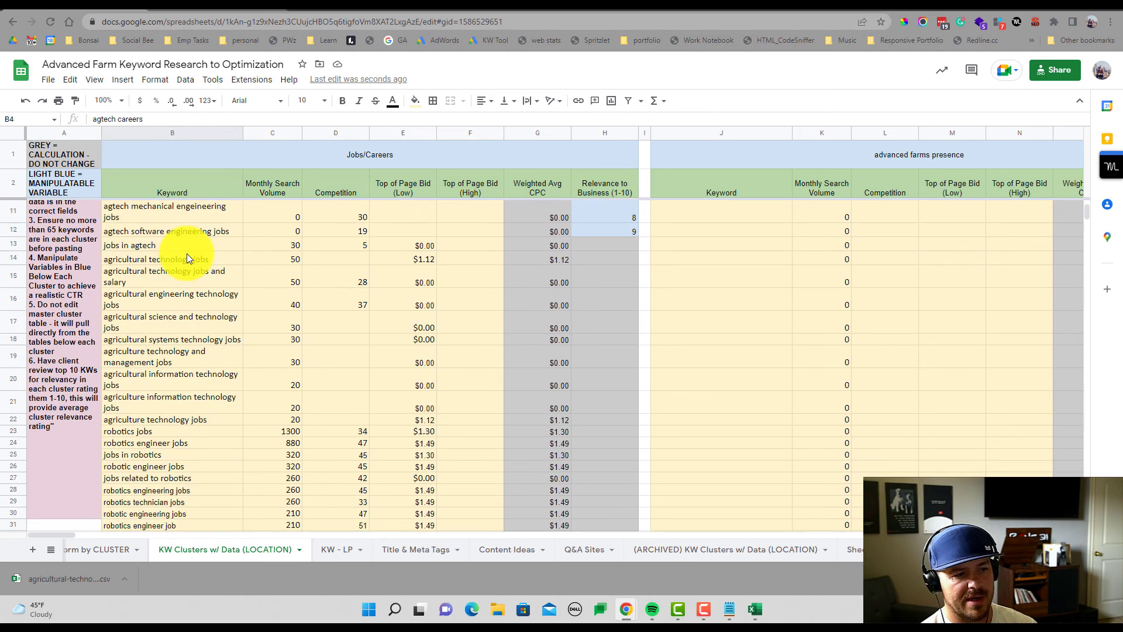
click(141, 433)
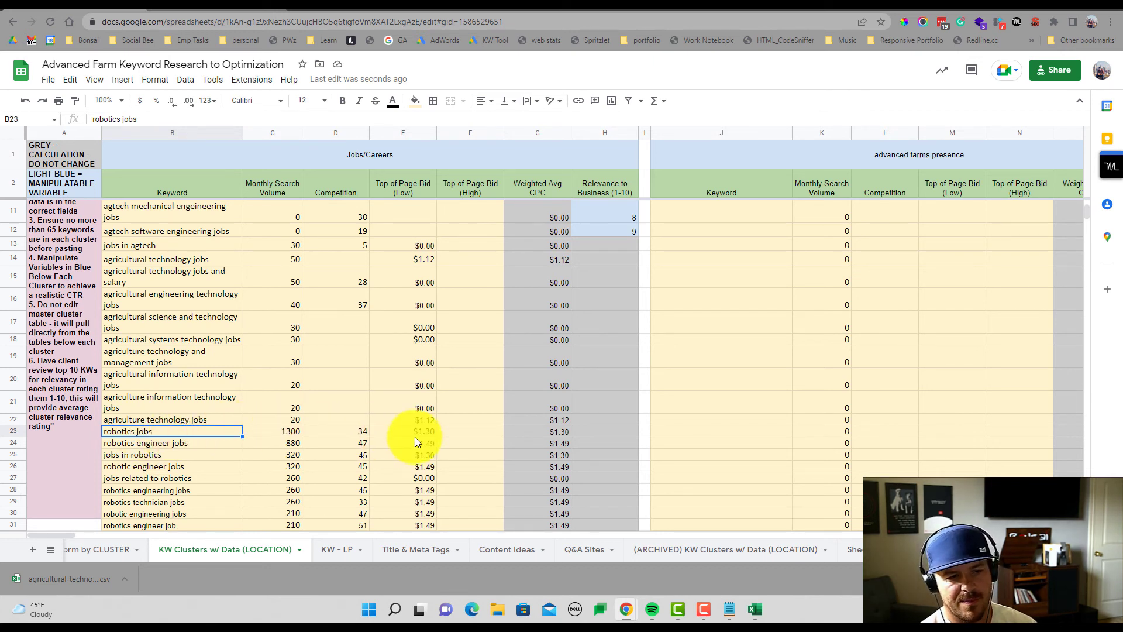
- Examine the search volume, competition and bid data across the whole Jobs/Careers cluster, through the robotics keywords ending at "robotics careers"
scroll(191, 414, up, 4)
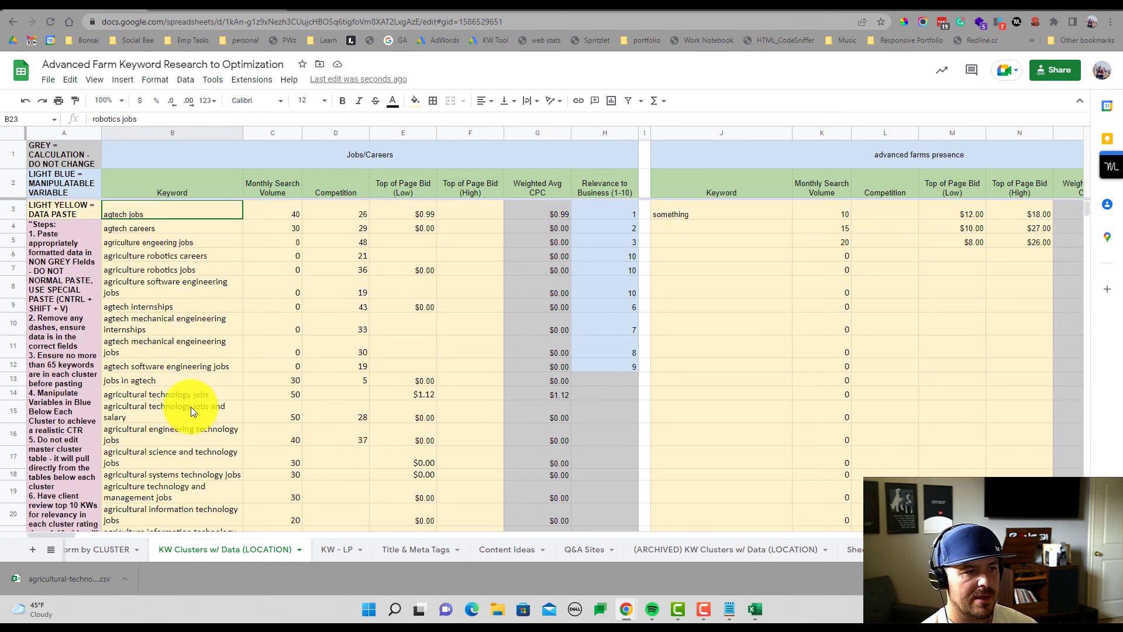
scroll(191, 406, down, 4)
scroll(191, 410, down, 1)
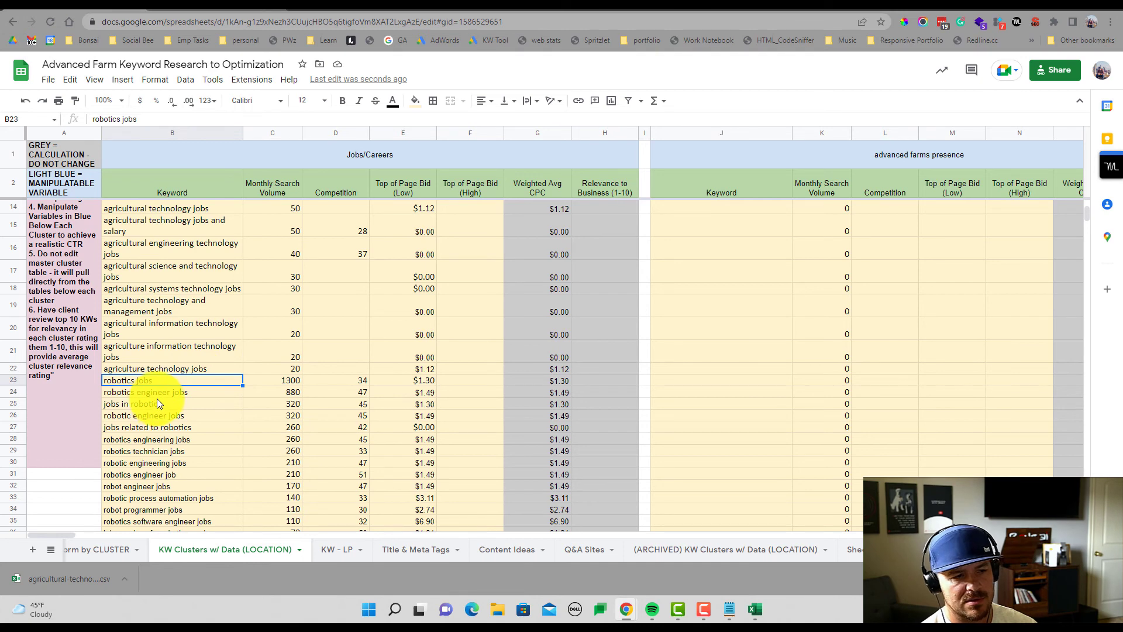
scroll(157, 398, up, 3)
scroll(156, 399, up, 1)
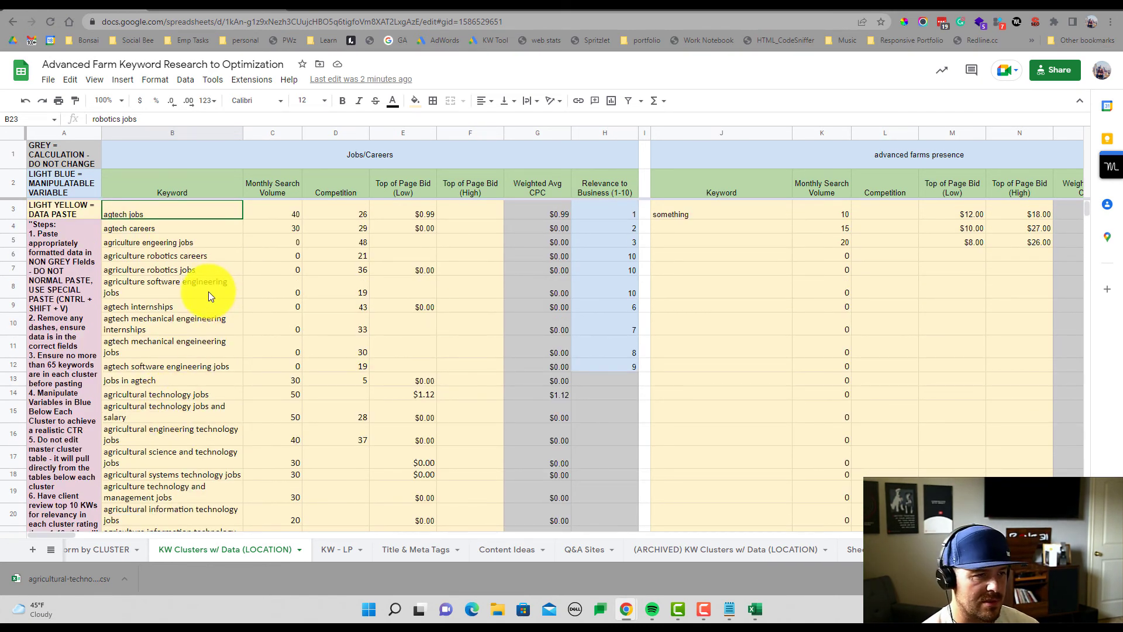
scroll(208, 292, down, 3)
scroll(205, 290, up, 3)
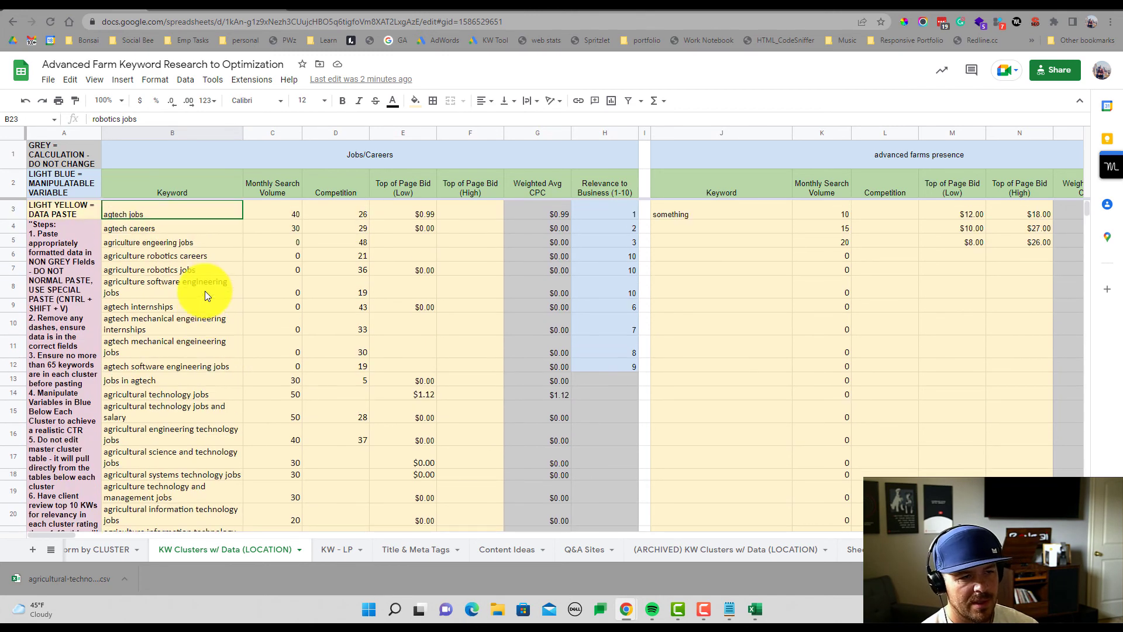
scroll(205, 290, down, 3)
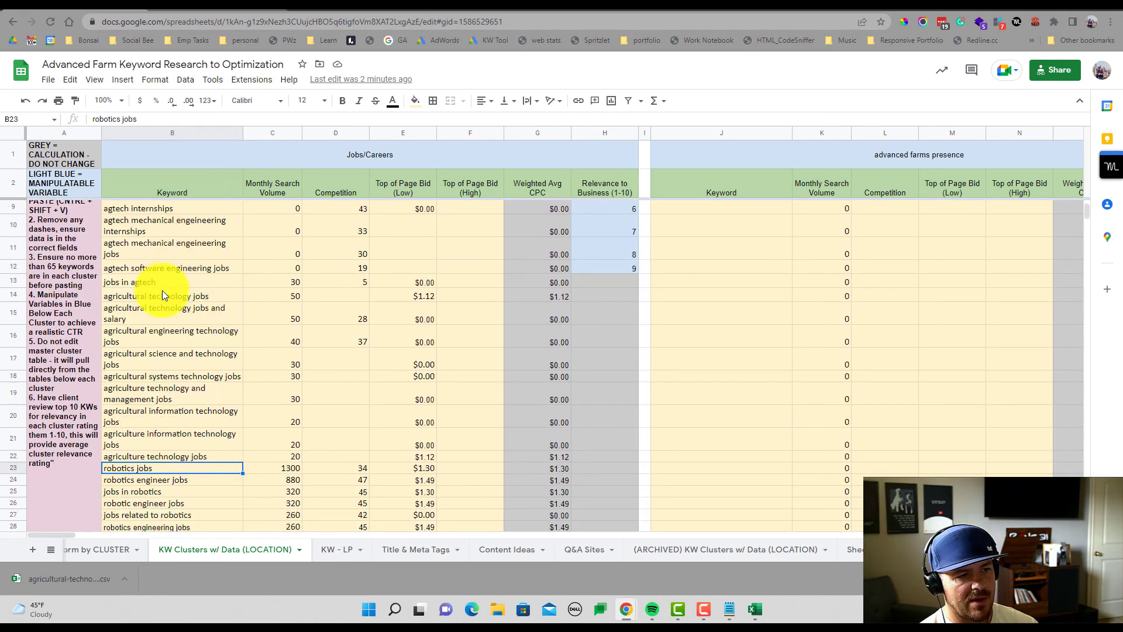
scroll(168, 269, down, 5)
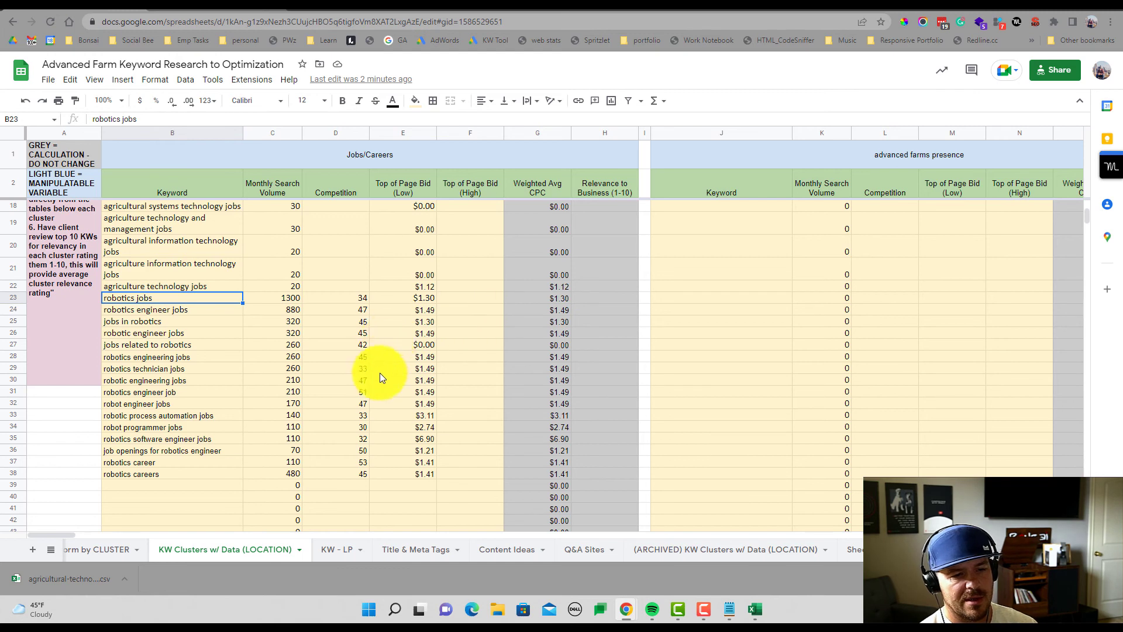
- Copy the four agricultural technology job questions from the Q&A Sites sheet to the end of the Content Ideas question list
click(493, 552)
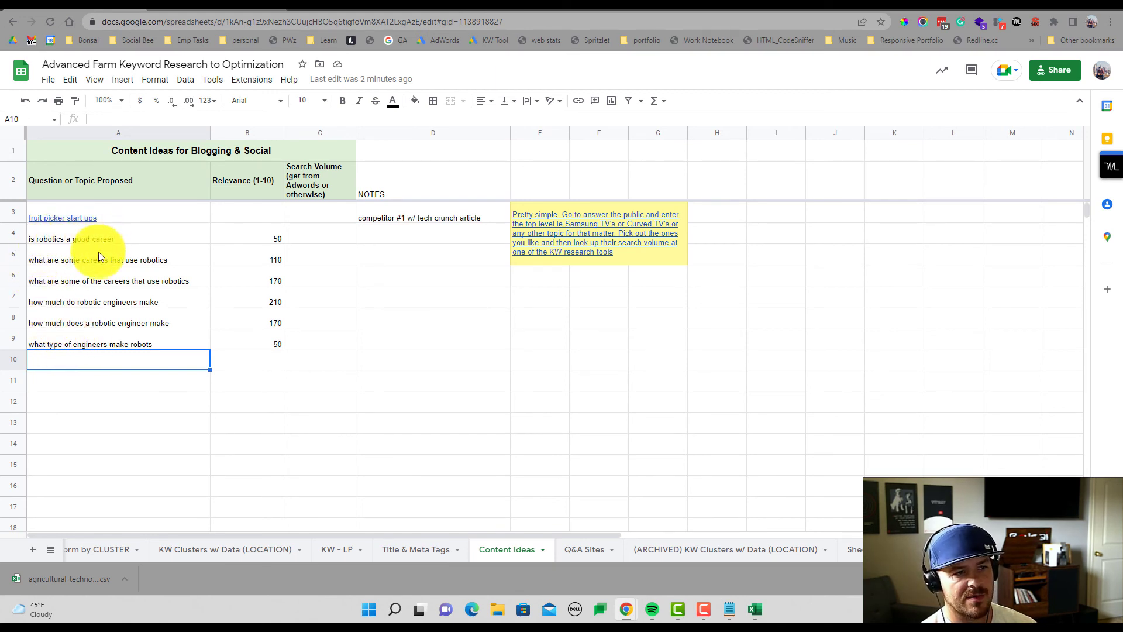
click(588, 550)
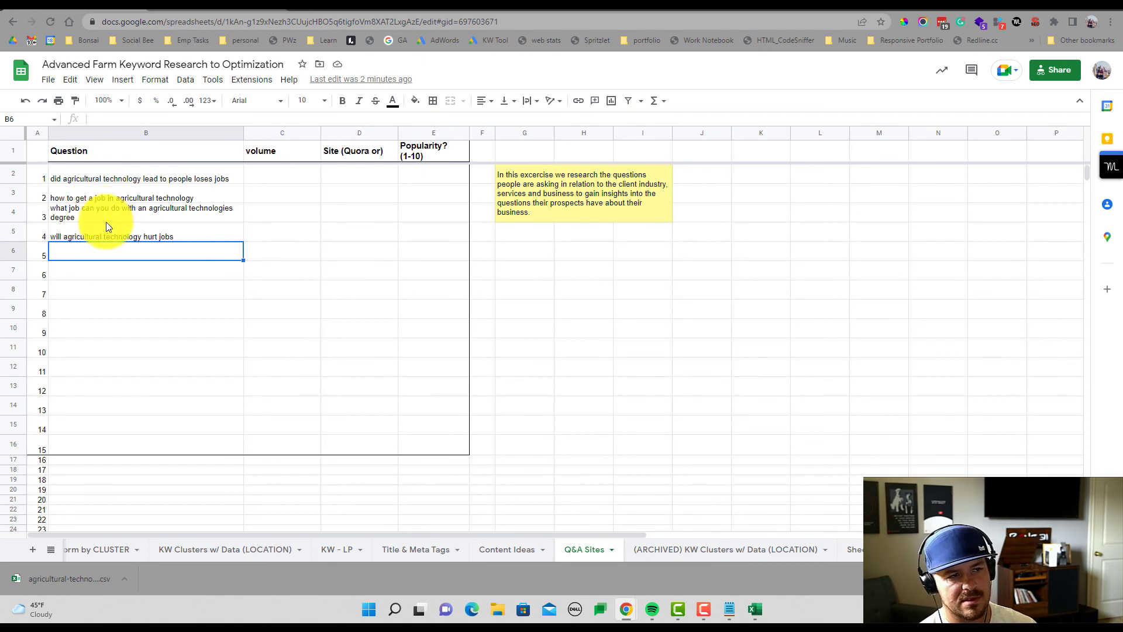
drag(112, 181, 109, 233)
key(ctrl+c)
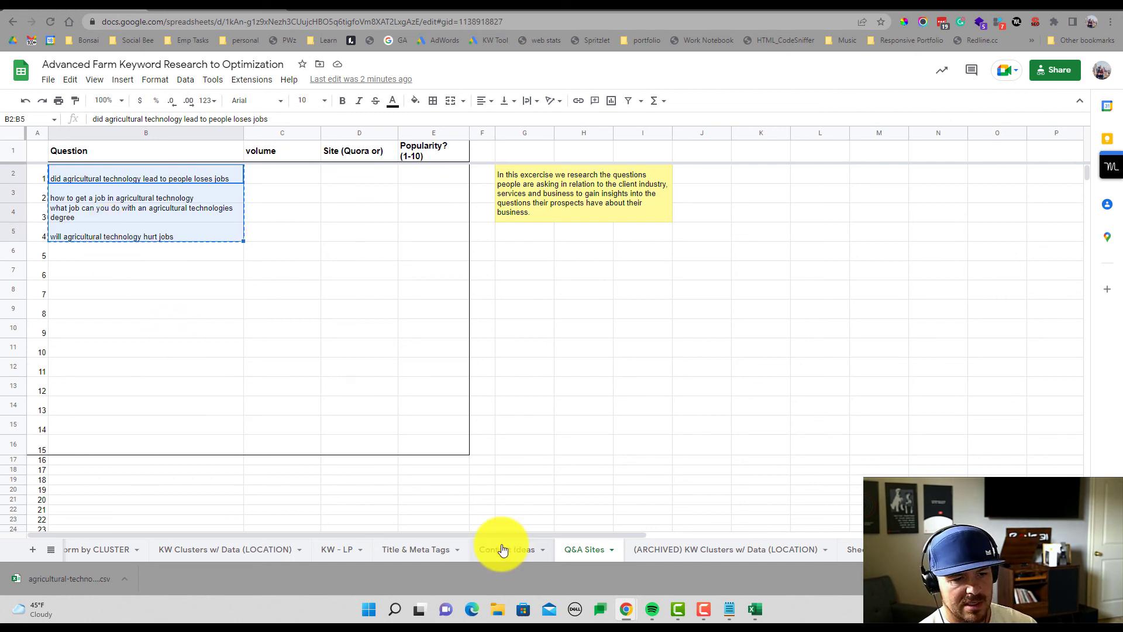
click(505, 550)
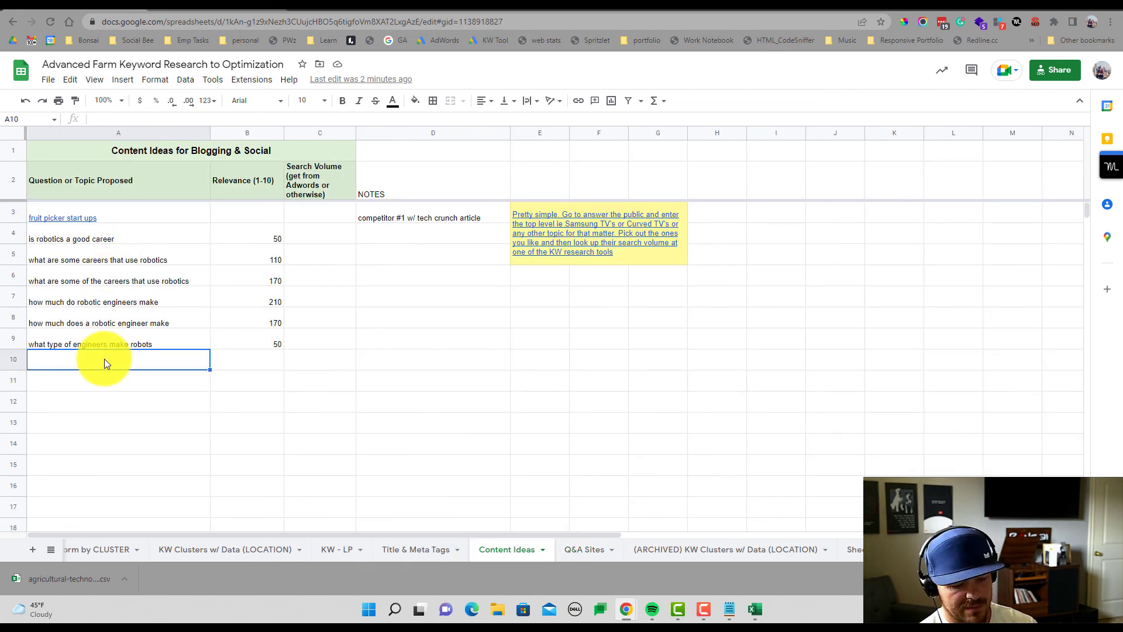
key(ctrl+v)
click(170, 419)
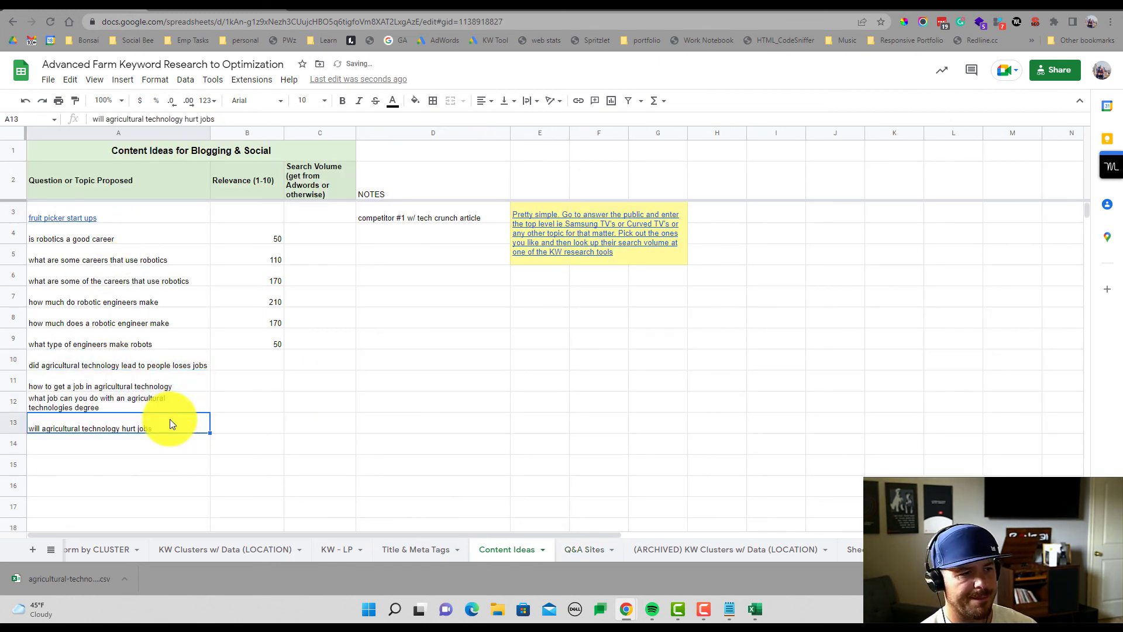
click(170, 455)
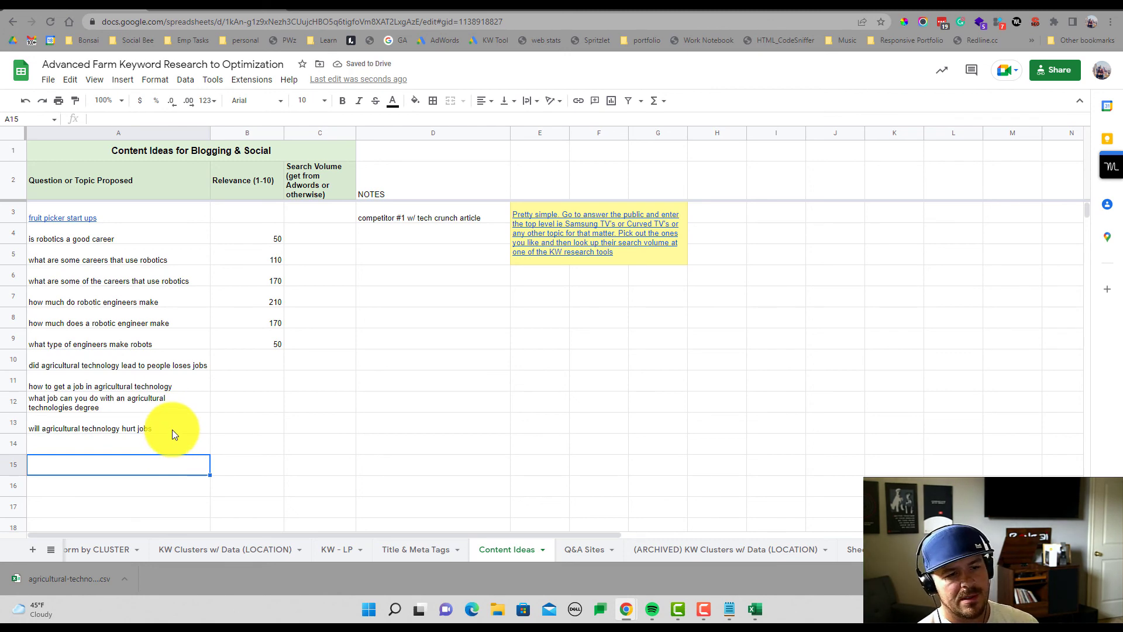
- Review the Jobs/Careers cluster data on the KW Clusters w/ Data (LOCATION) sheet alongside the keyword groups on the Brainstorm by CLUSTER sheet
click(241, 550)
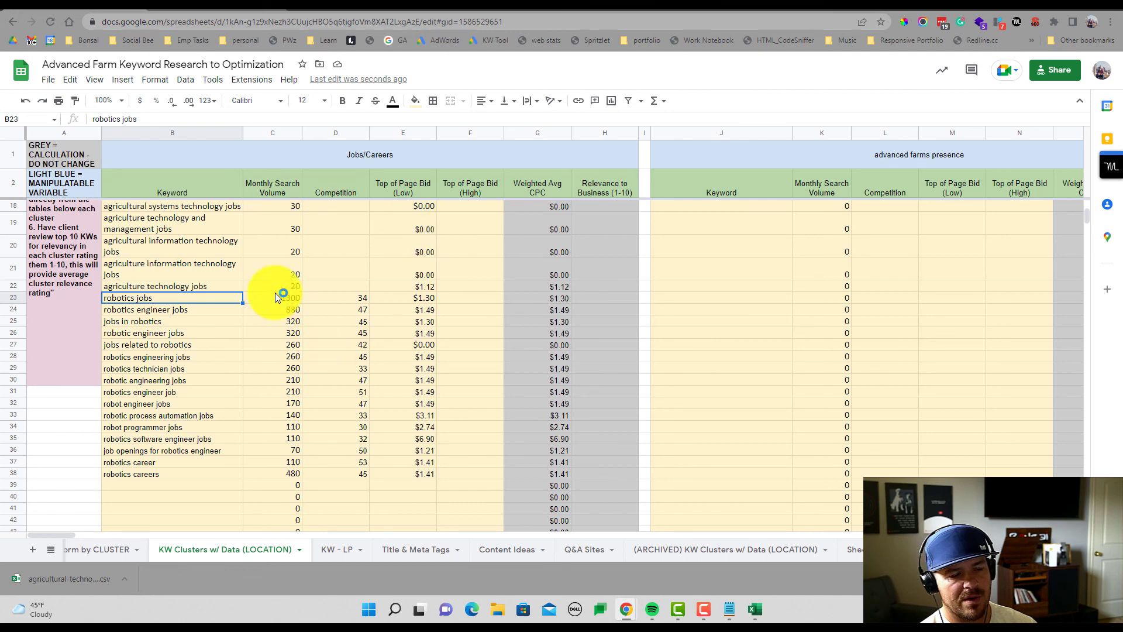
scroll(310, 419, up, 5)
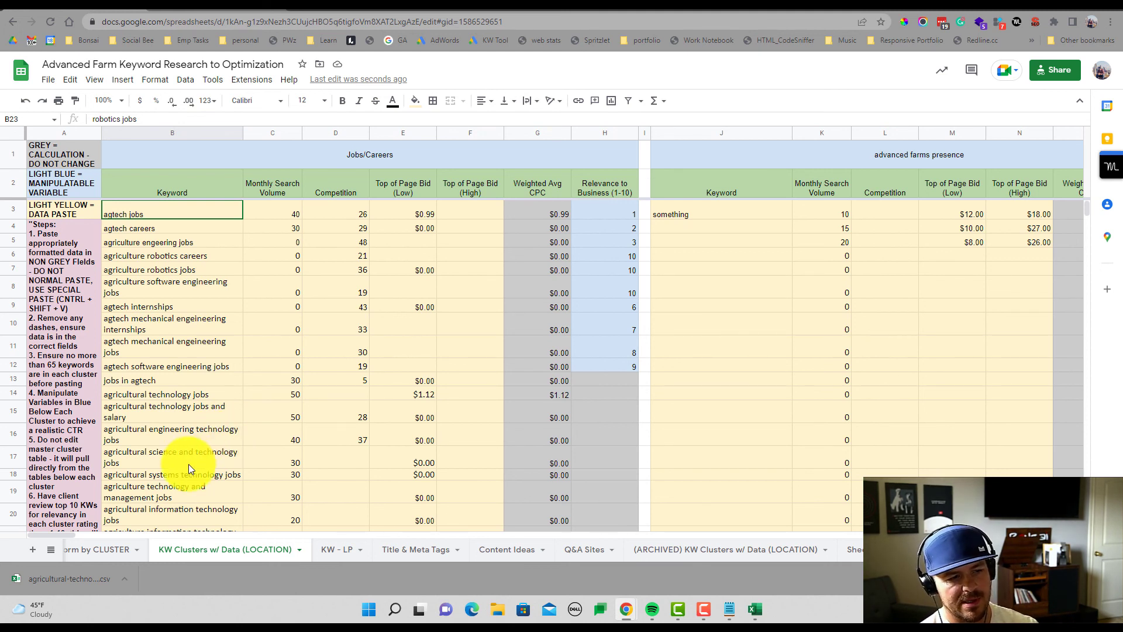
click(101, 549)
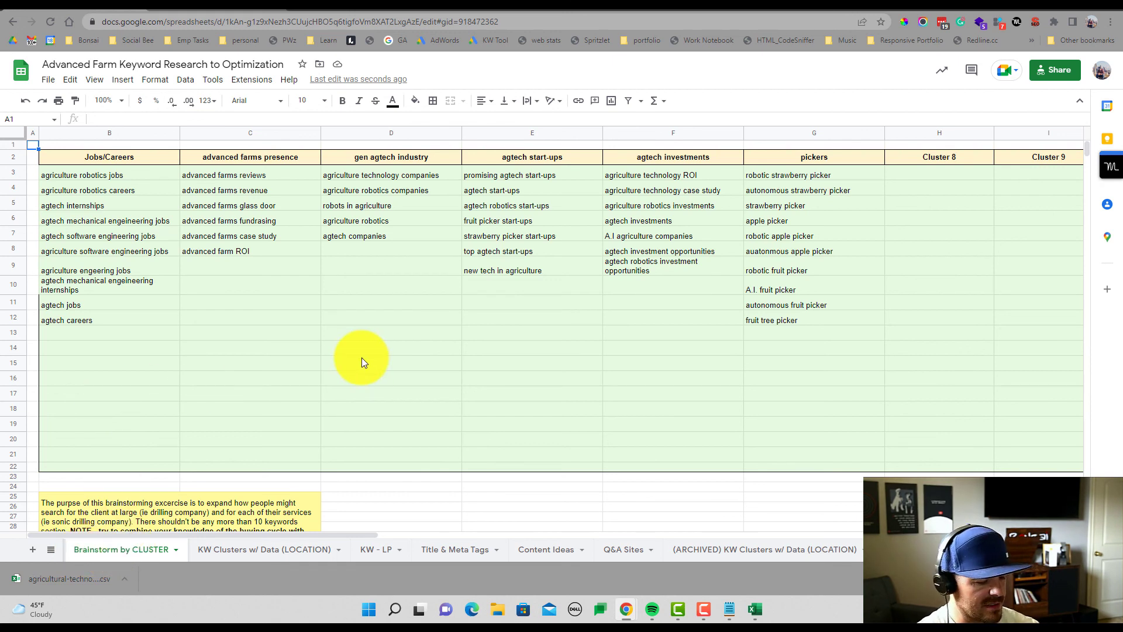
click(384, 547)
click(278, 541)
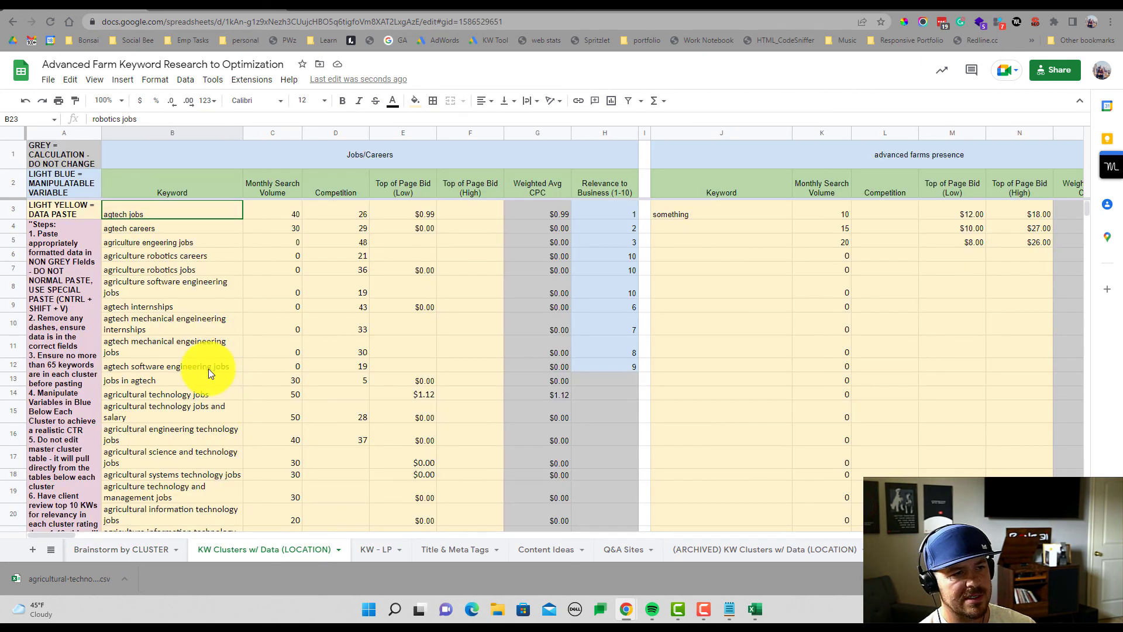
scroll(208, 369, down, 4)
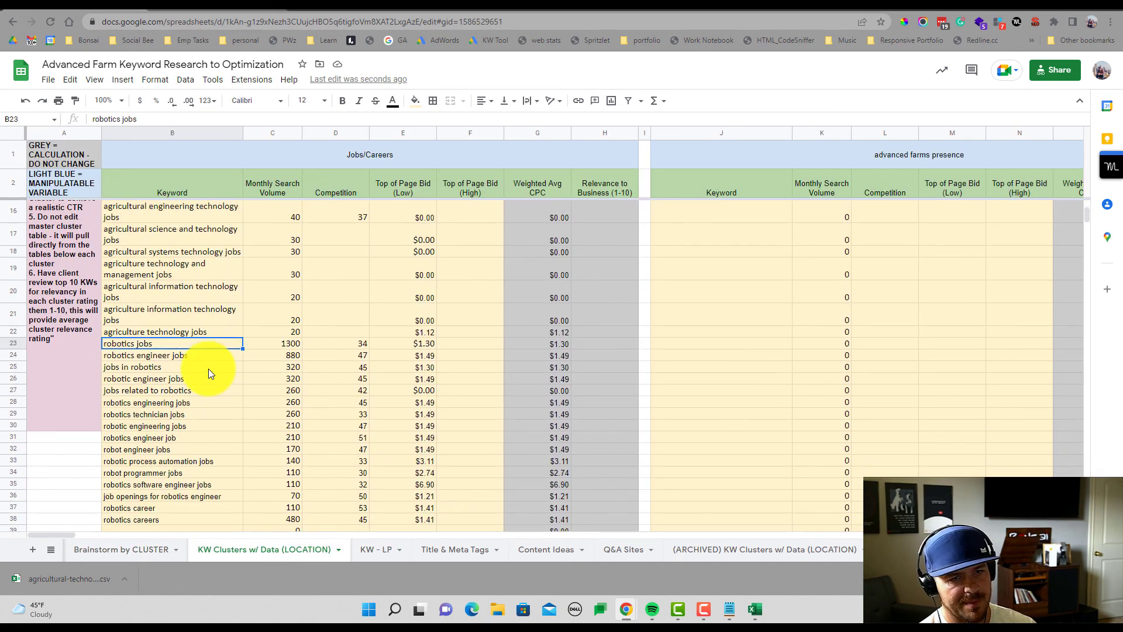
scroll(208, 368, up, 4)
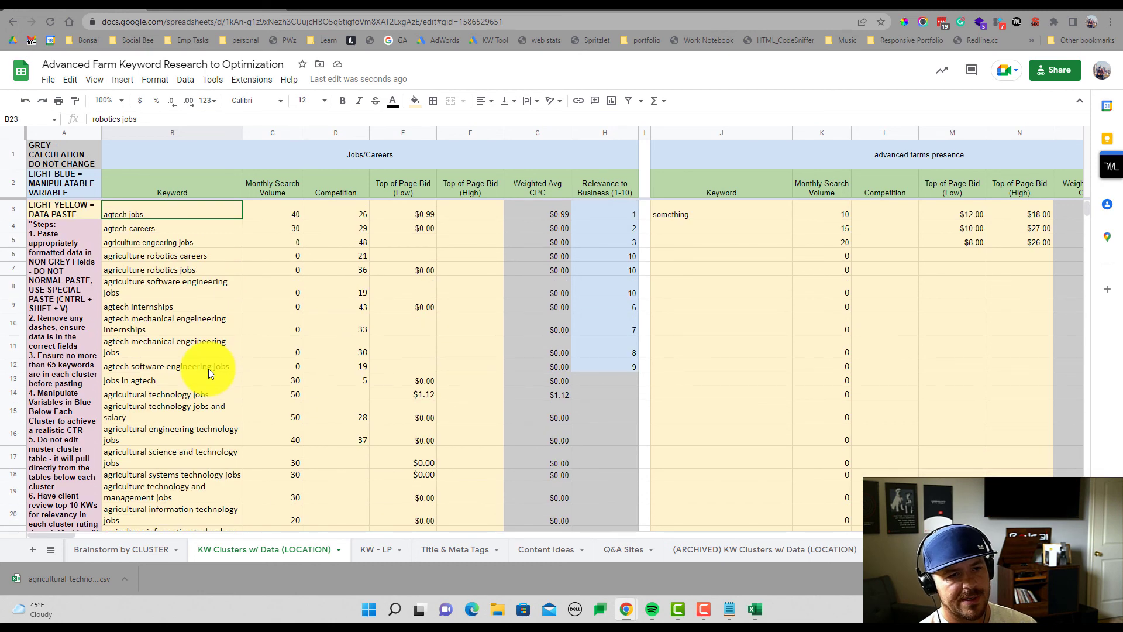